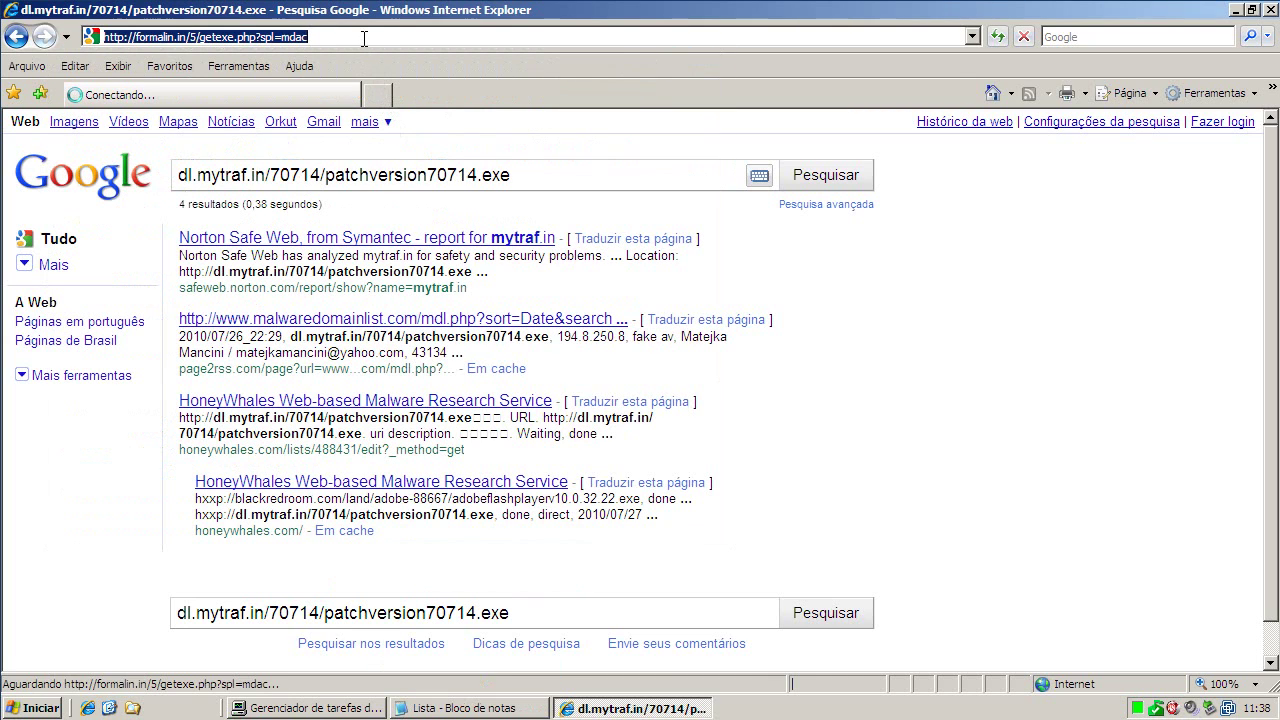
- Download and run khozywebs.ru/wp-content/exe.exe, and clean the threat caught by Microsoft Security Essentials
text(khozywebs.ru/wp-content/exe.exe)
key(Return)
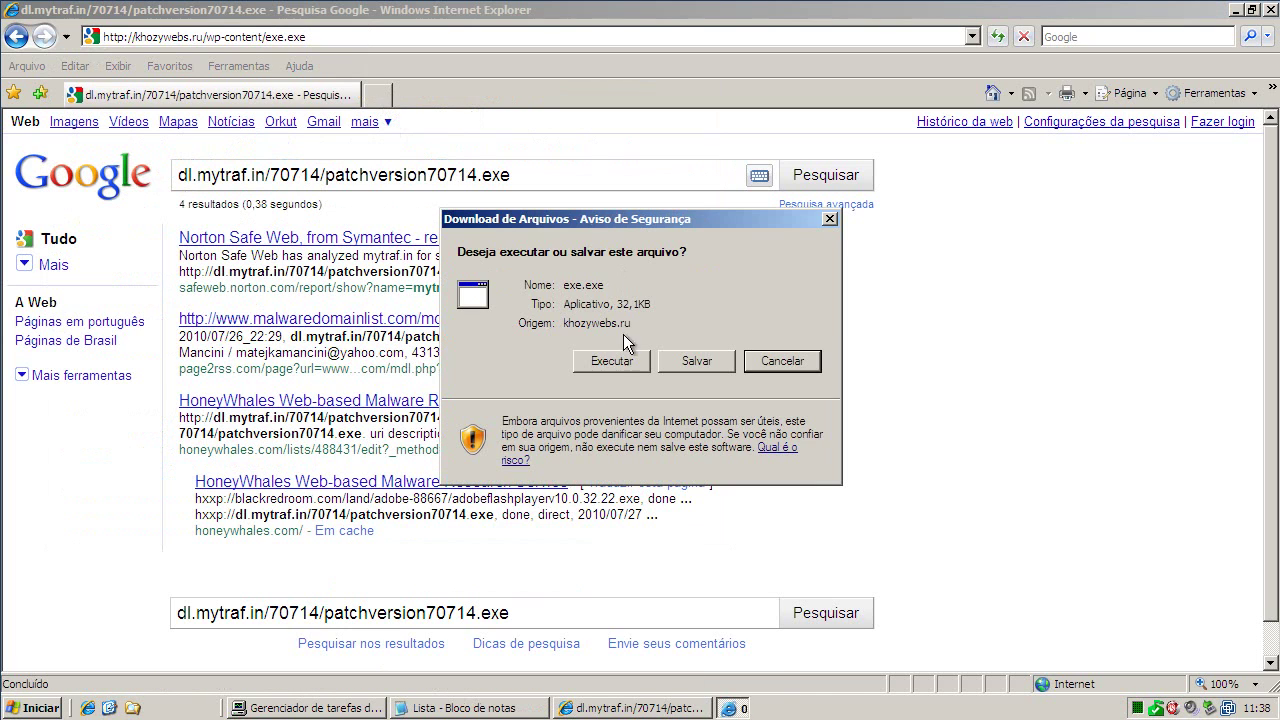
click(630, 360)
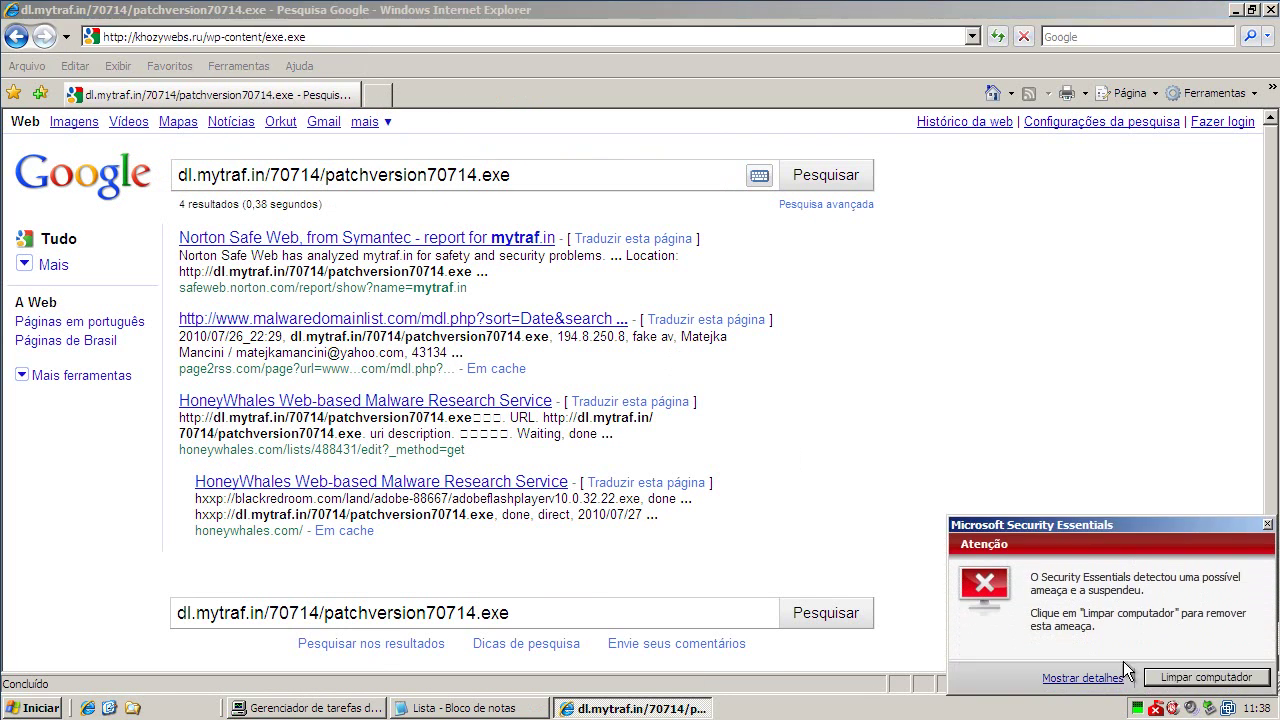
click(1238, 678)
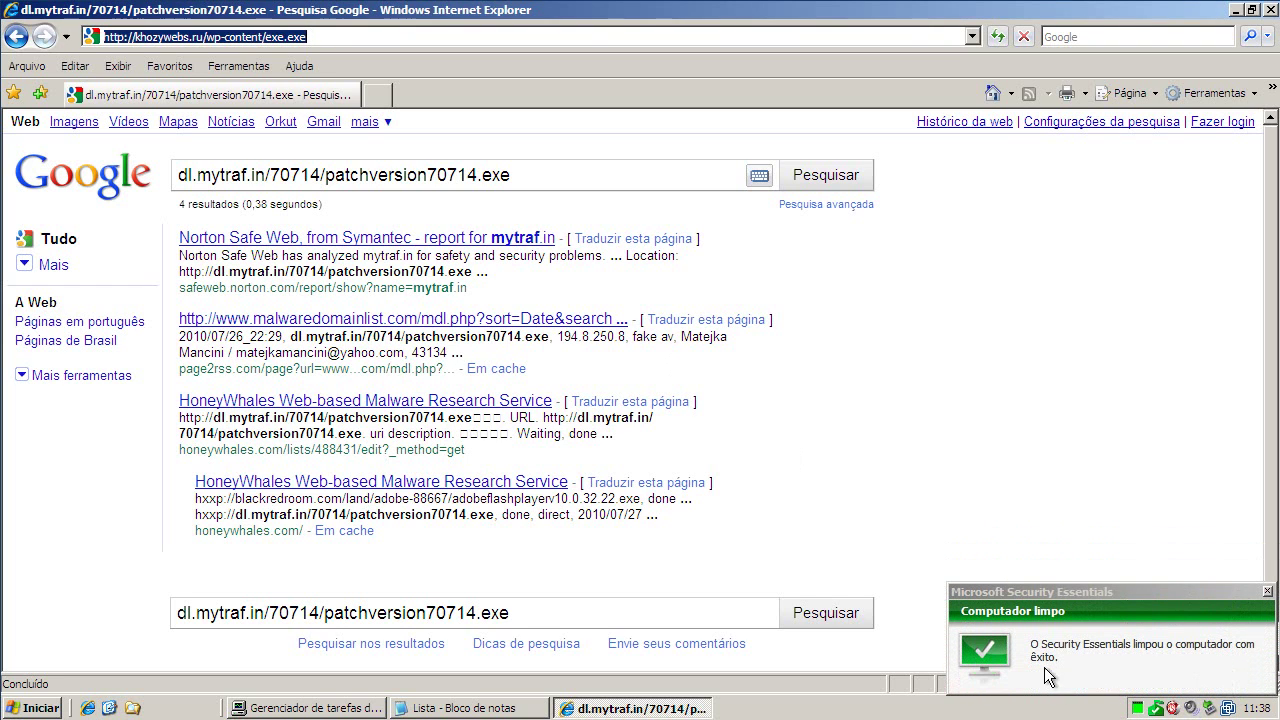
- Copy the address trafficbee.co.cc/installer.0042.exe from the Lista malware list in Notepad
click(470, 707)
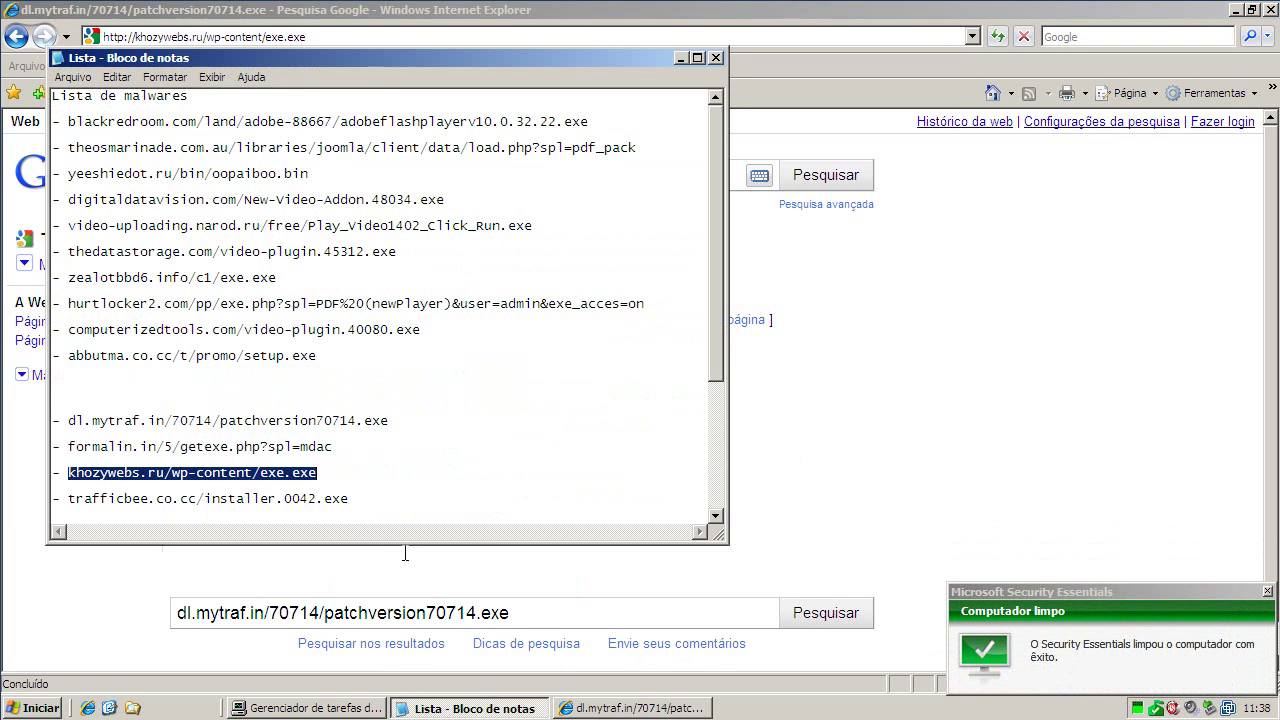
drag(716, 280, 727, 319)
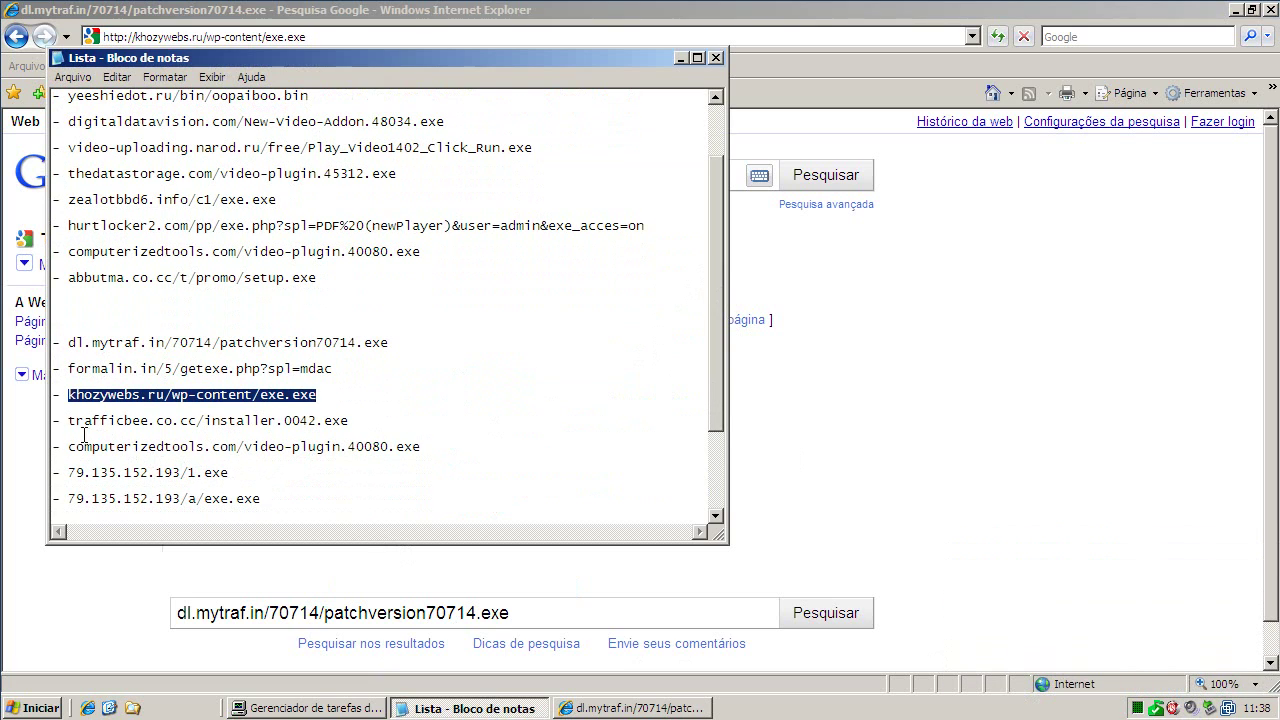
drag(70, 420, 423, 420)
right_click(327, 421)
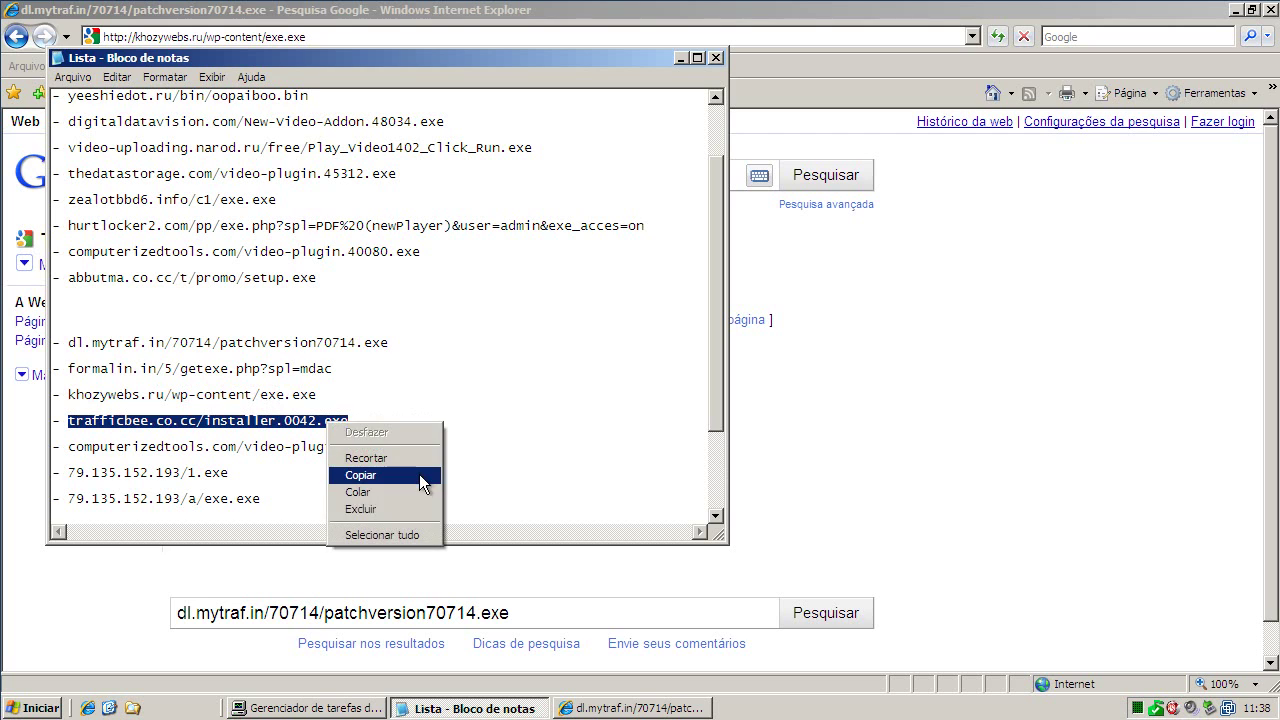
click(419, 474)
- Open the copied trafficbee.co.cc address in Internet Explorer and run installer.0042.exe despite its unknown publisher
click(276, 37)
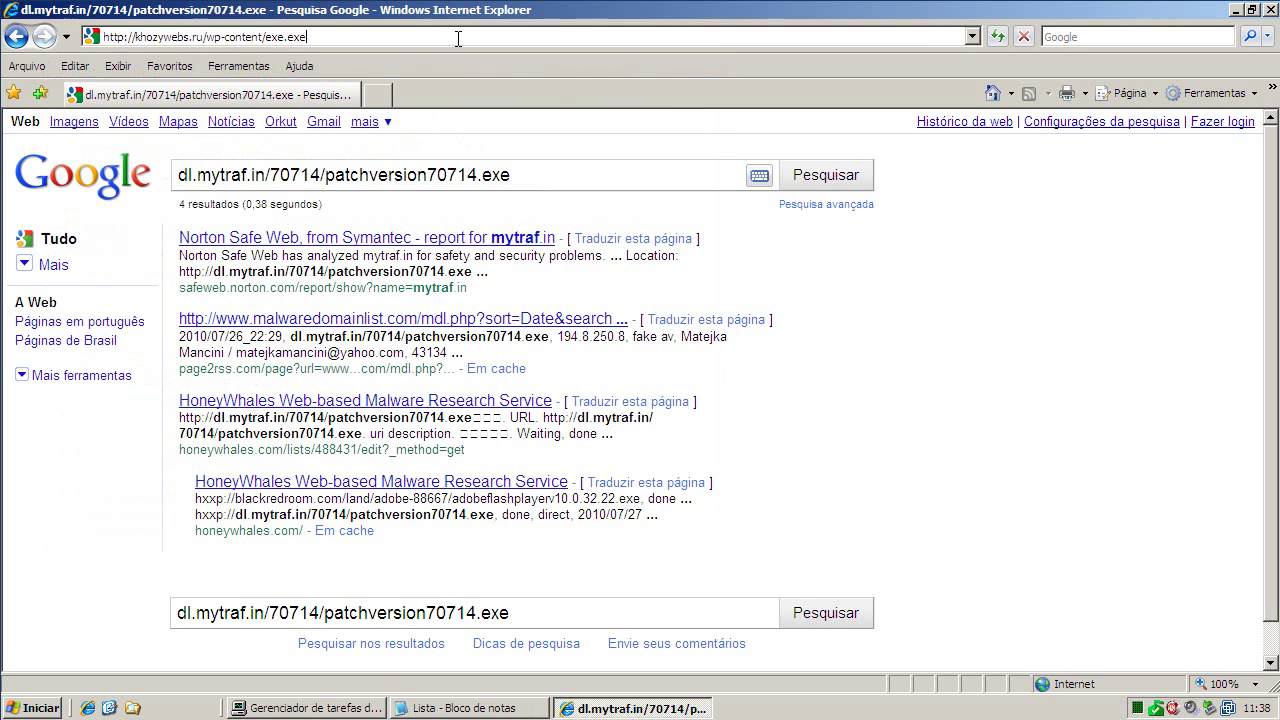
drag(458, 38, 17, 46)
key(ctrl+v)
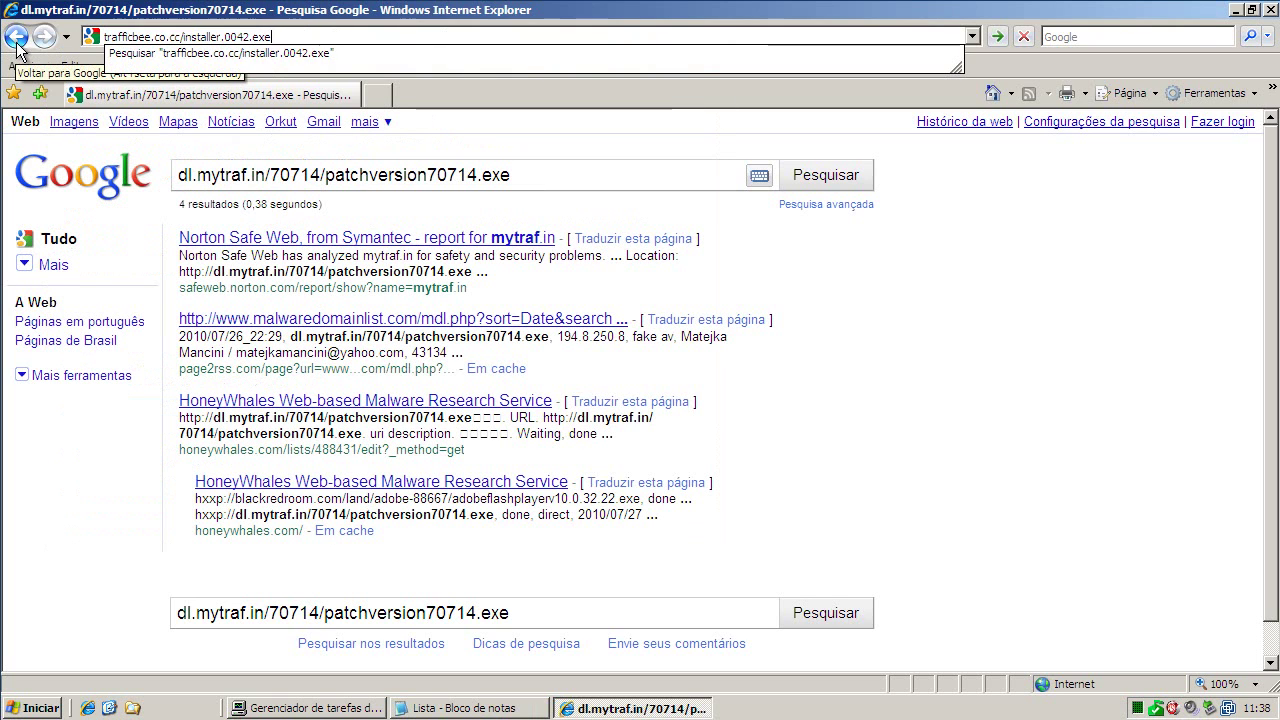
key(Return)
click(617, 361)
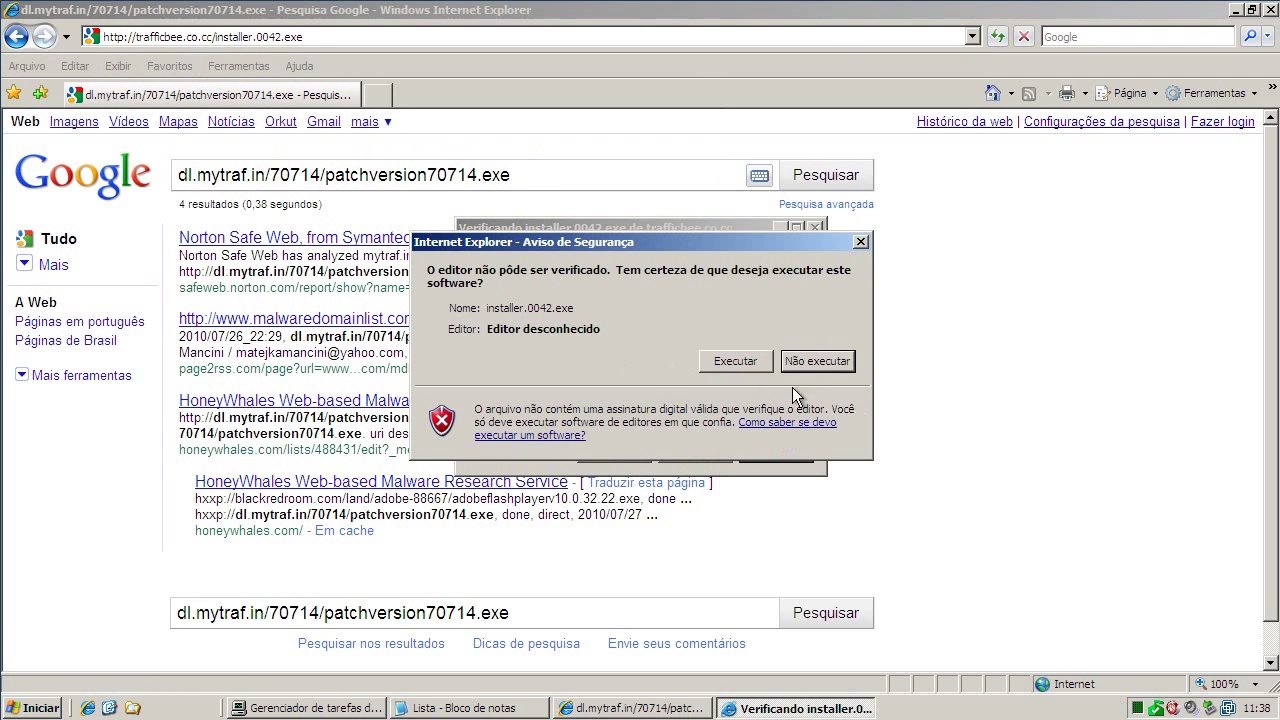
click(760, 367)
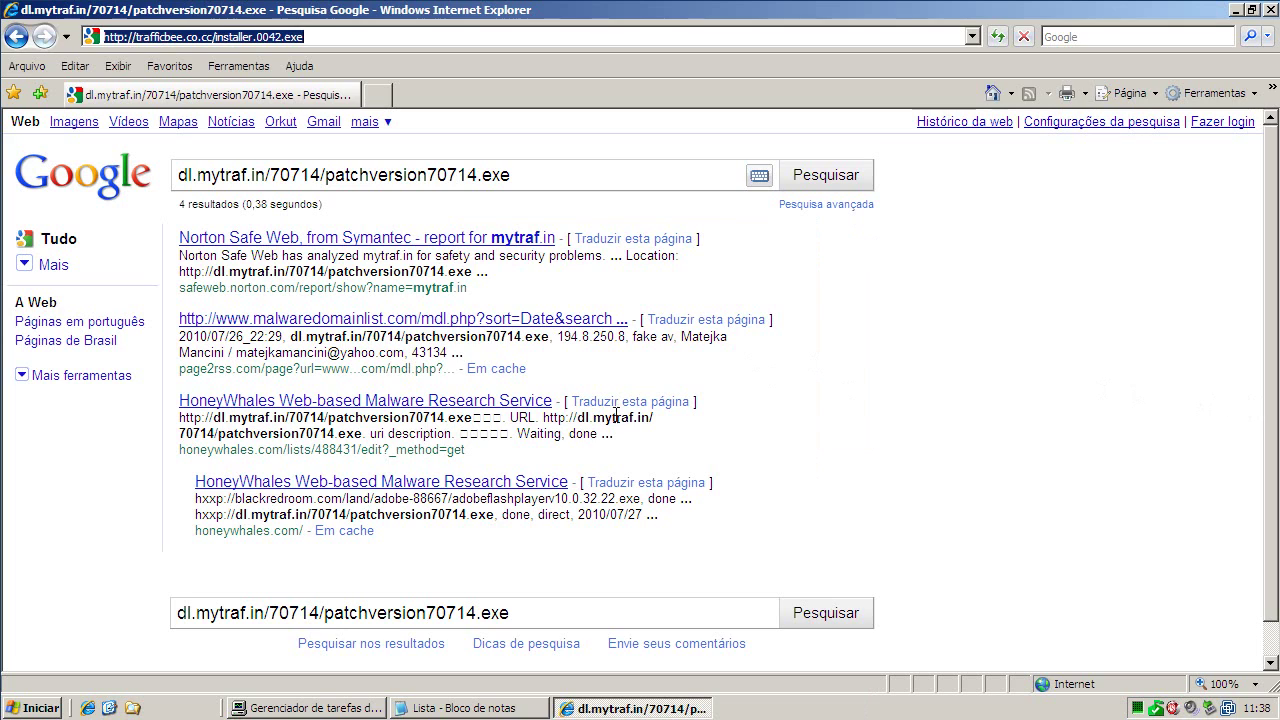
- Copy the address computerizedtools.com/video-plugin.40080.exe from the second group of the Lista malware list in Notepad
click(470, 708)
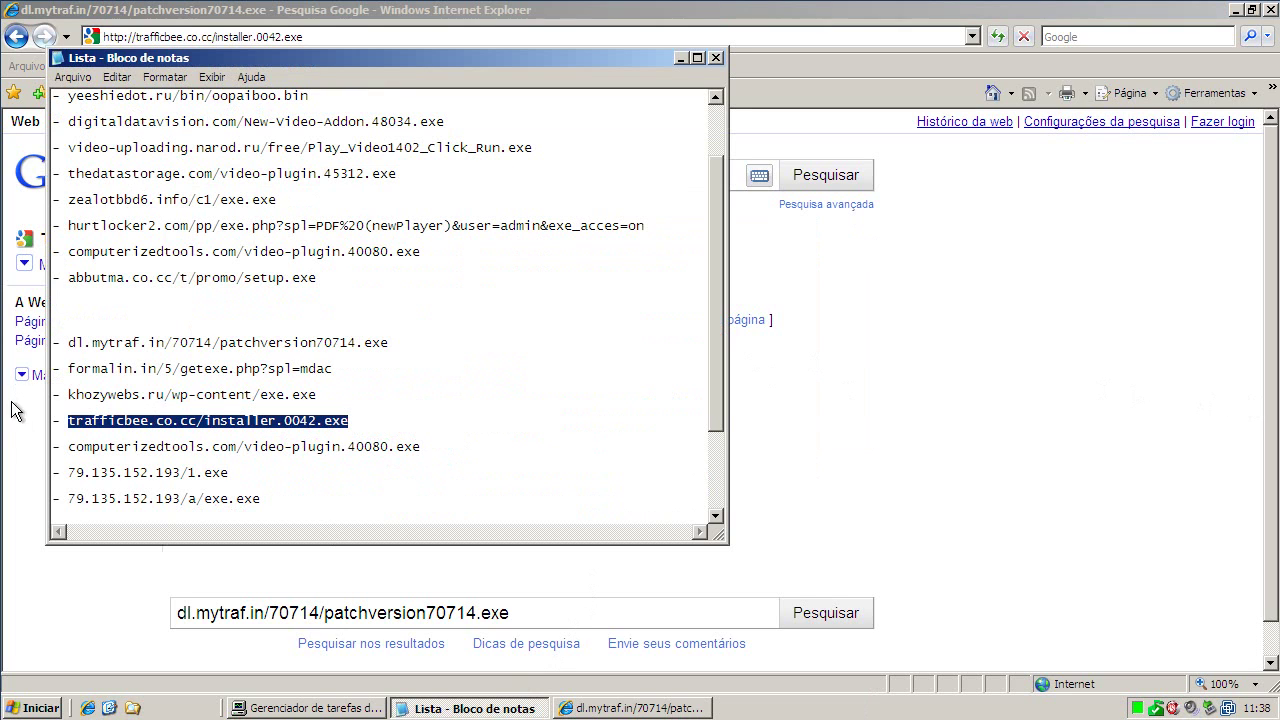
drag(68, 447, 452, 448)
right_click(378, 484)
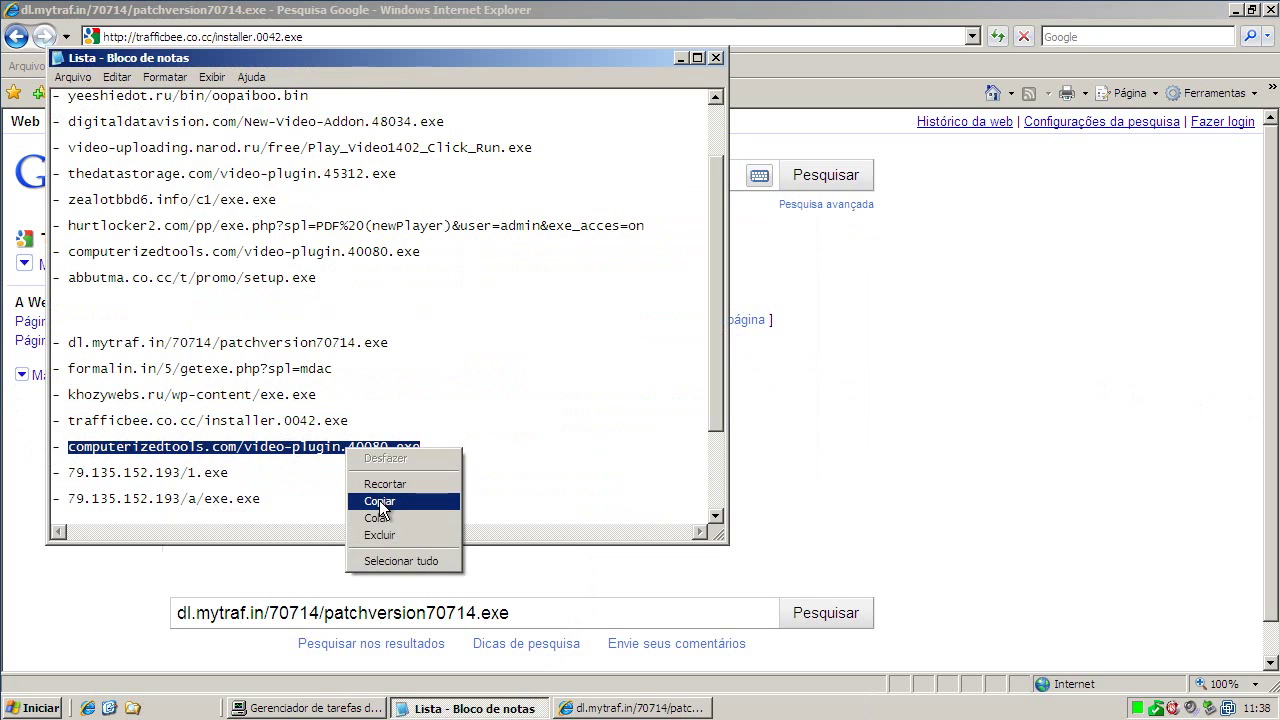
click(379, 501)
- Run video-plugin.40080.exe from the copied address in Internet Explorer, and close the browser and the malware list
click(190, 36)
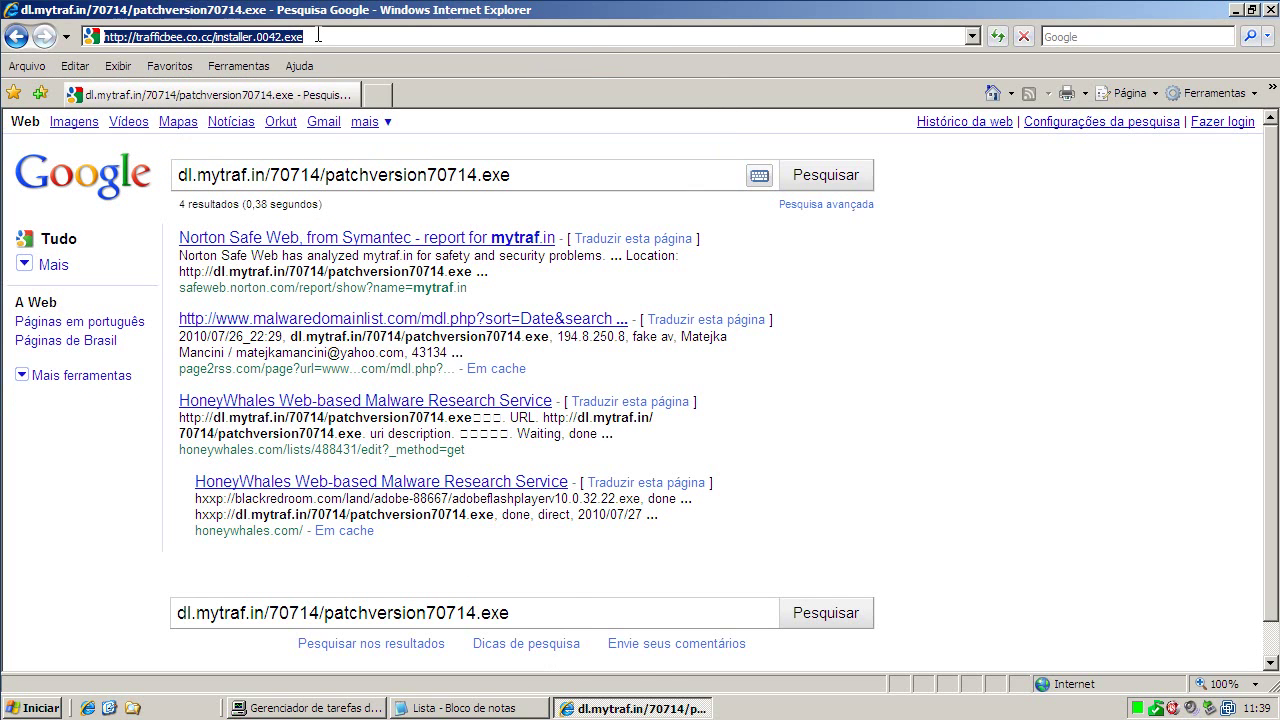
key(ctrl+v)
key(Return)
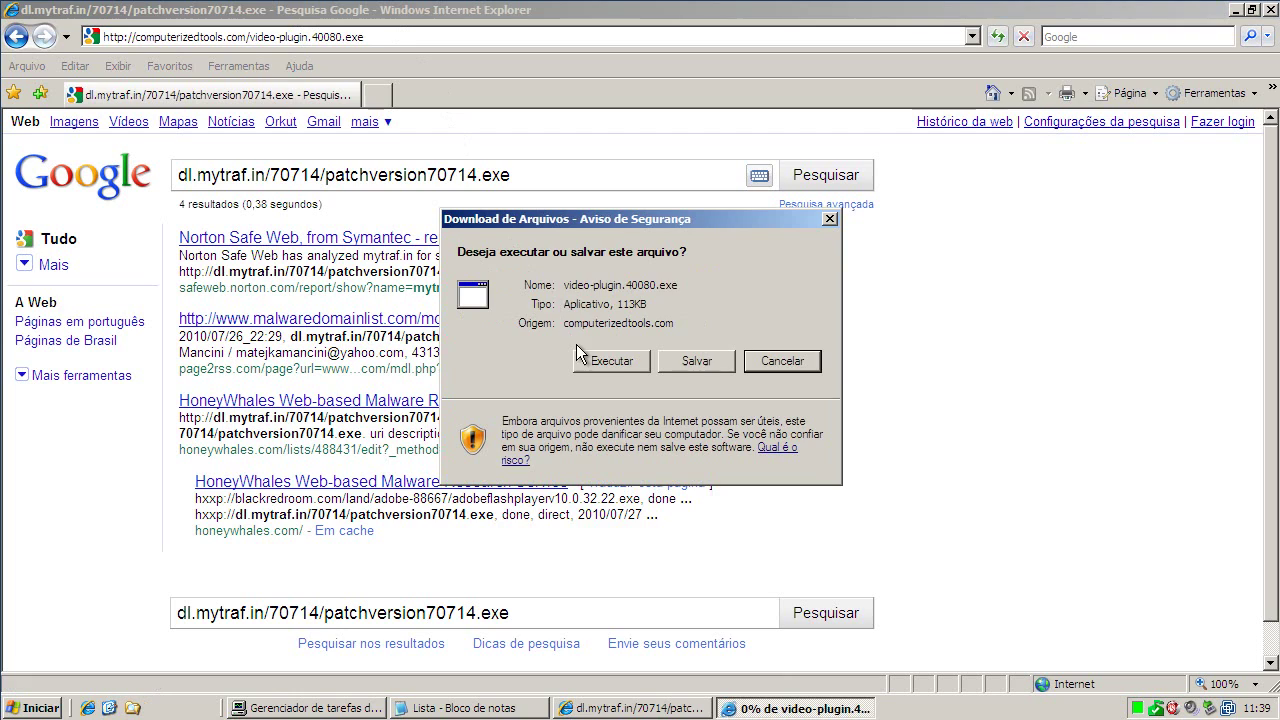
click(676, 363)
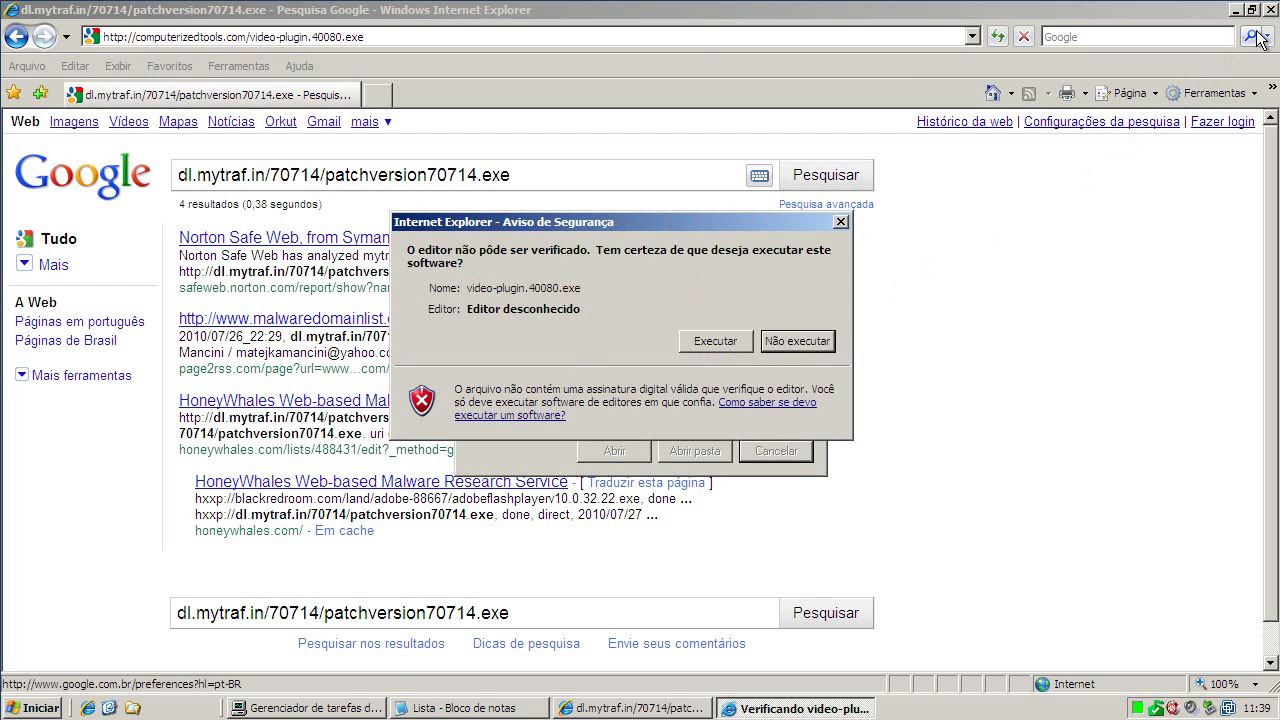
click(730, 339)
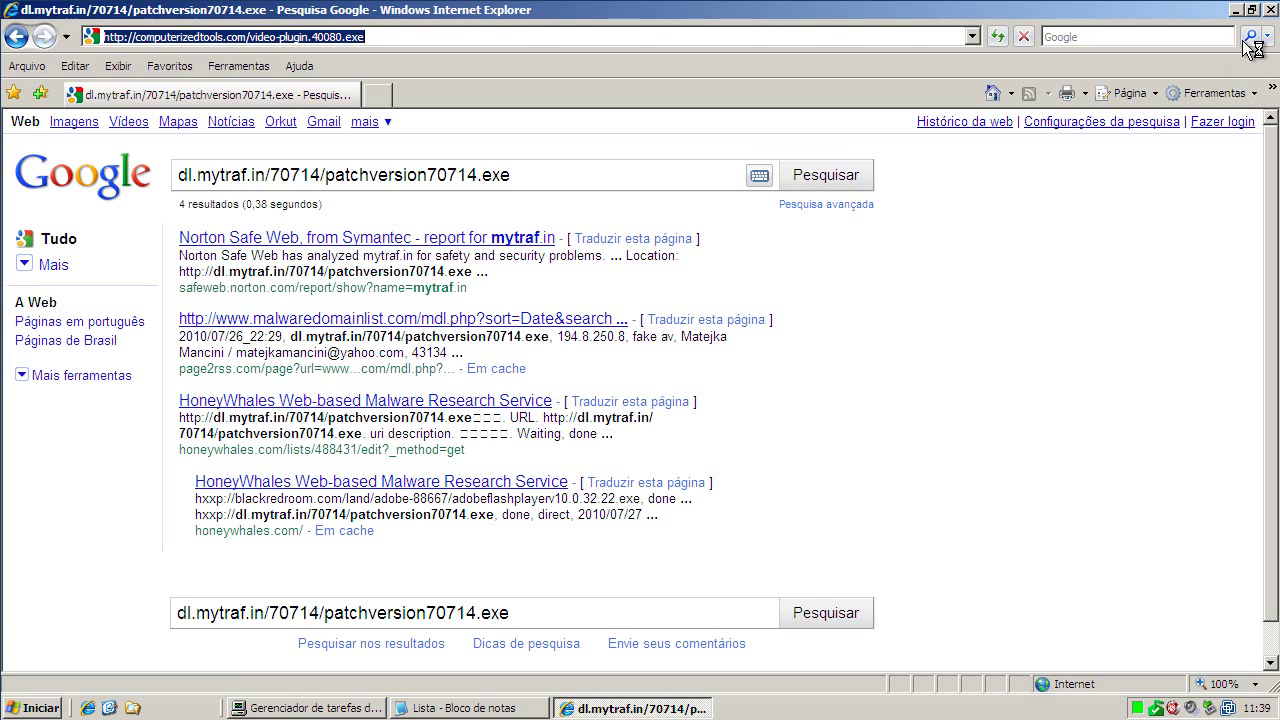
click(1271, 10)
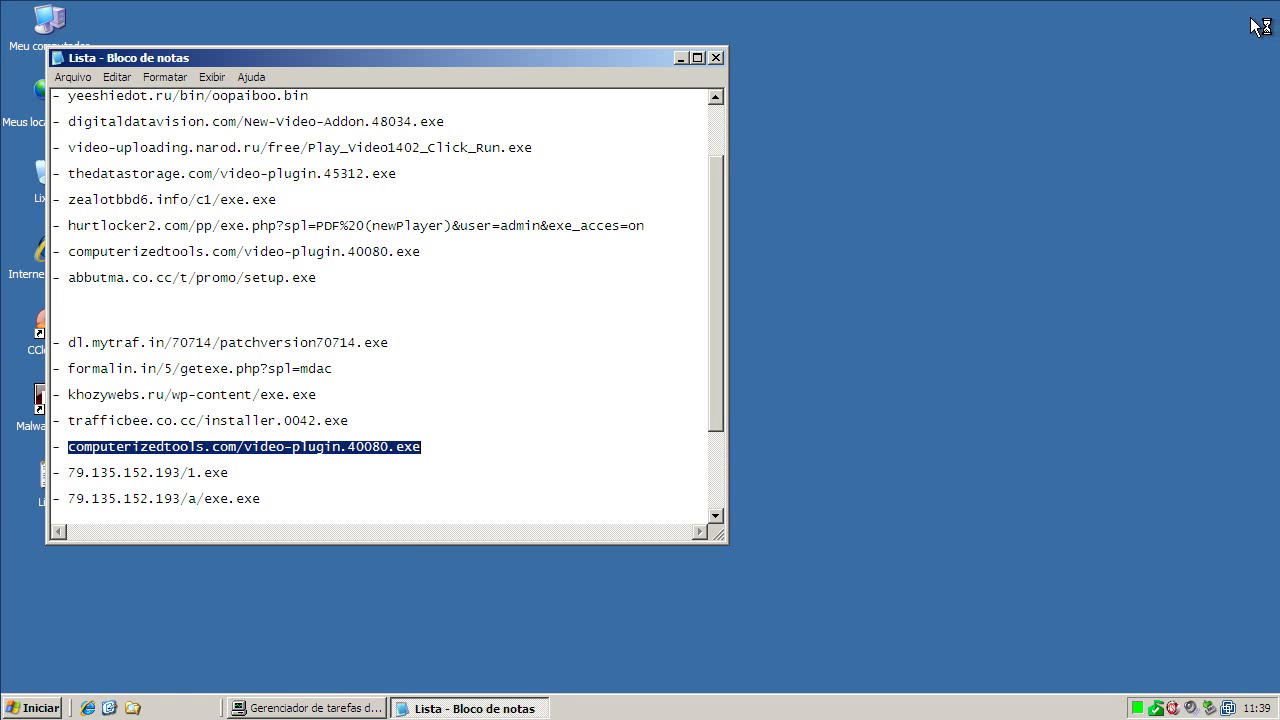
click(716, 58)
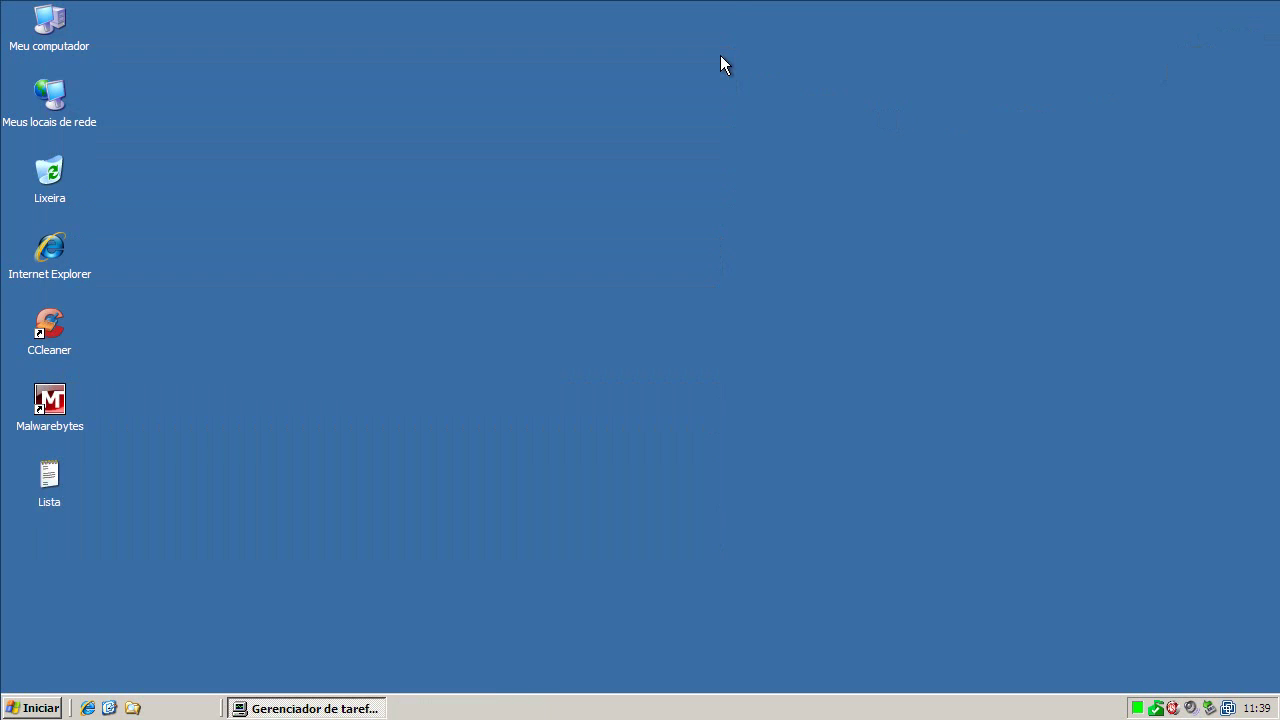
- Examine the running processes in Windows Task Manager for suspicious entries and minimize it
click(312, 707)
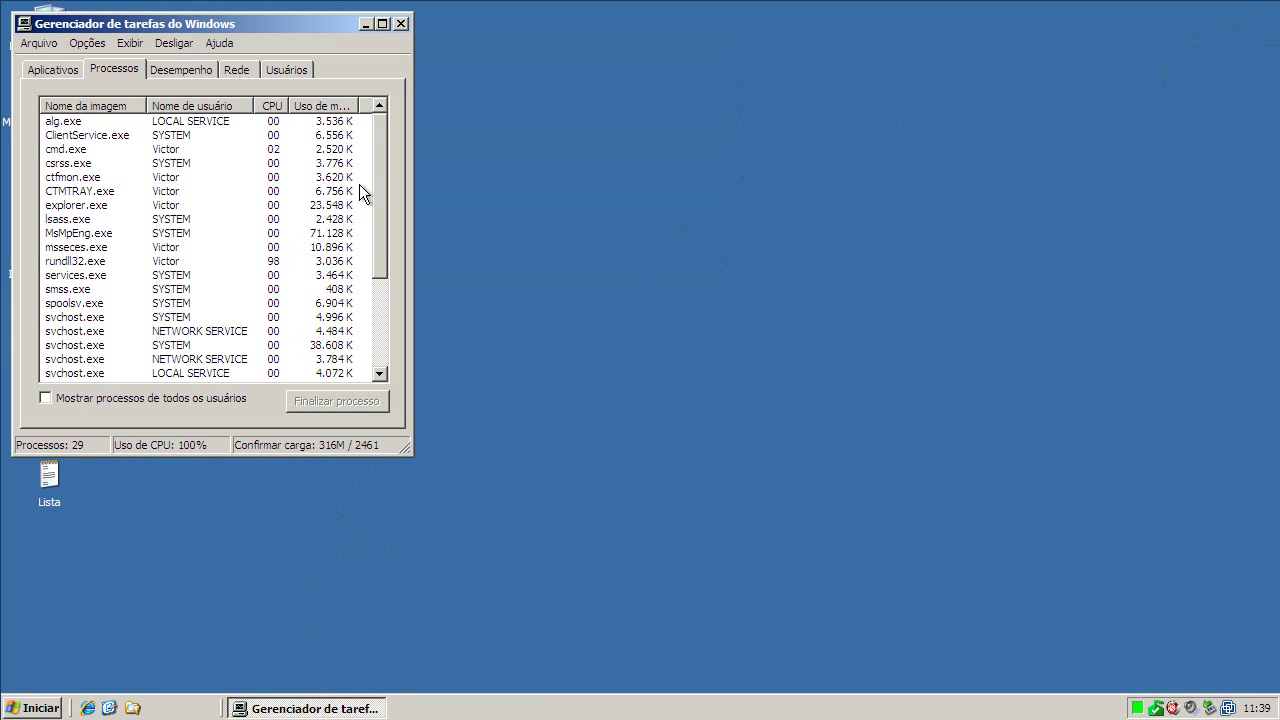
drag(382, 169, 406, 260)
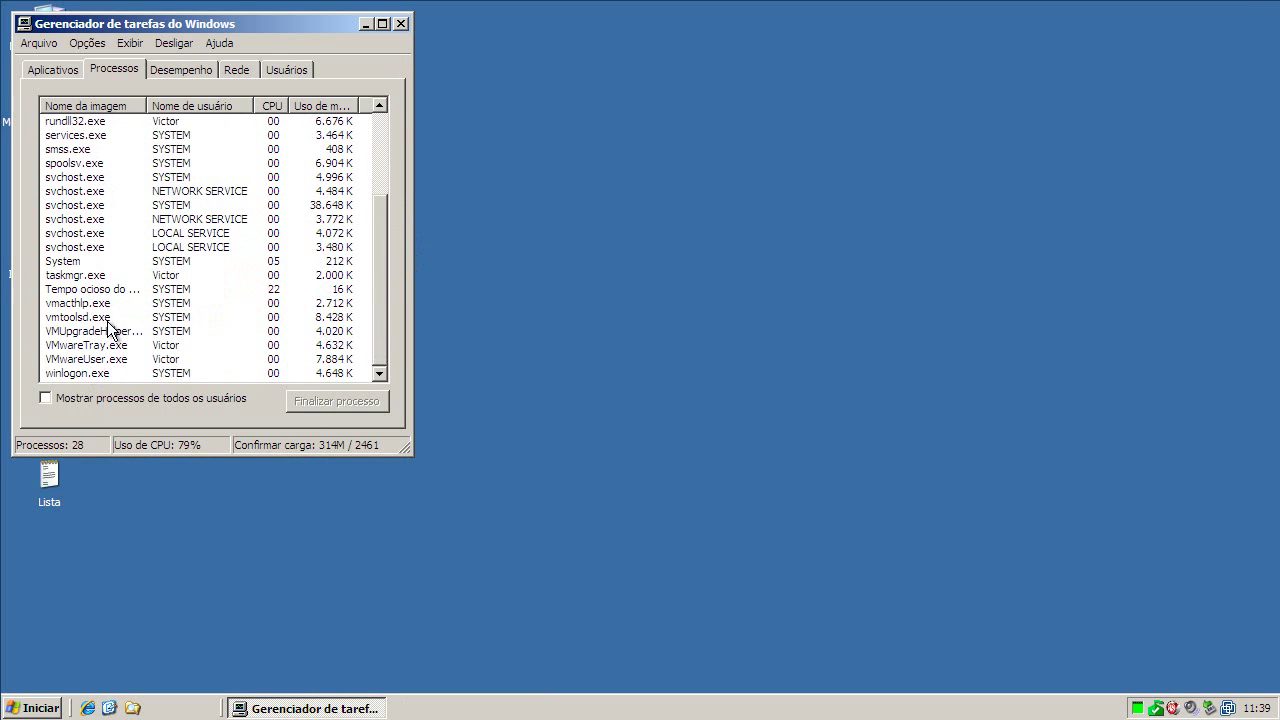
drag(388, 240, 382, 160)
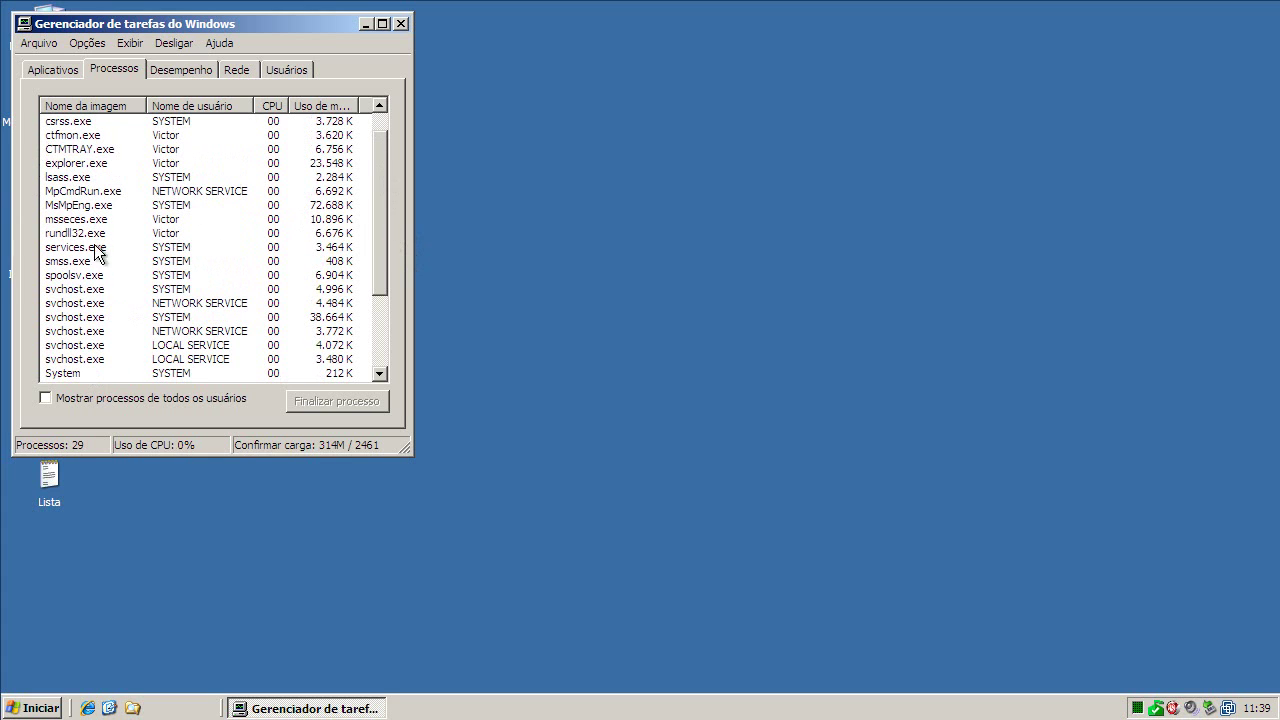
click(366, 23)
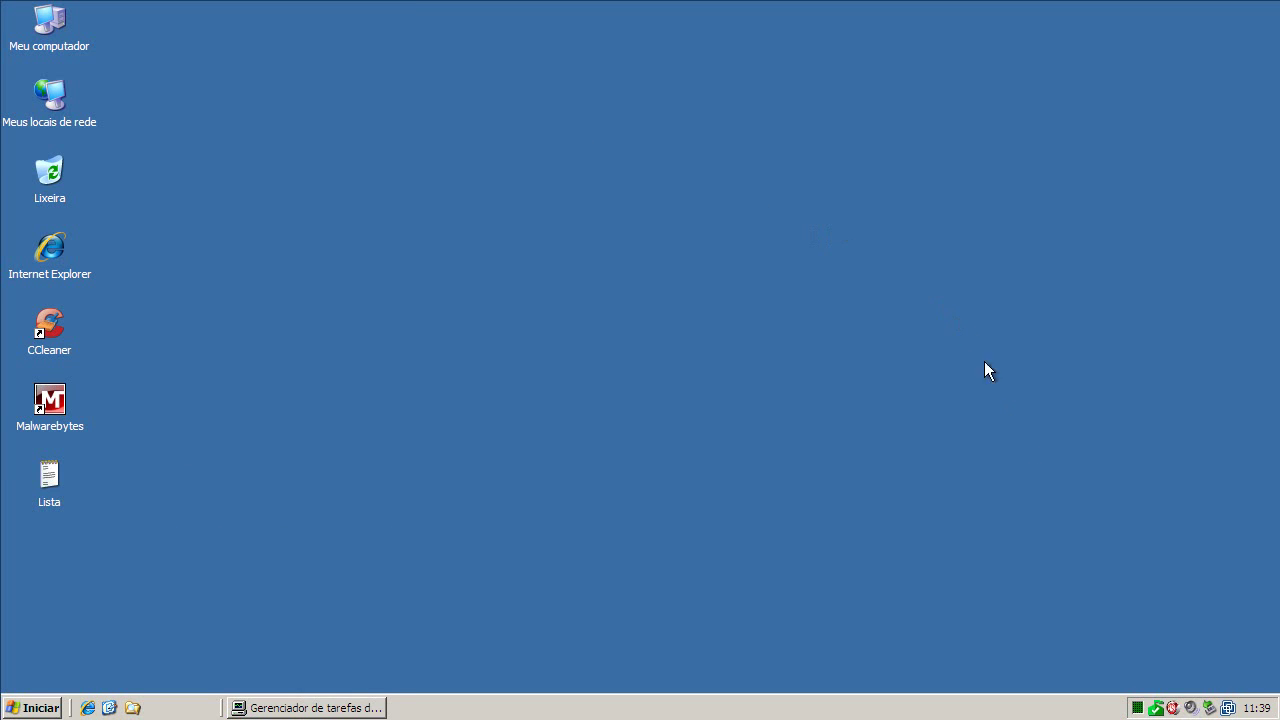
- Run a quick scan in Microsoft Security Essentials and clean the detected threats
double_click(1157, 708)
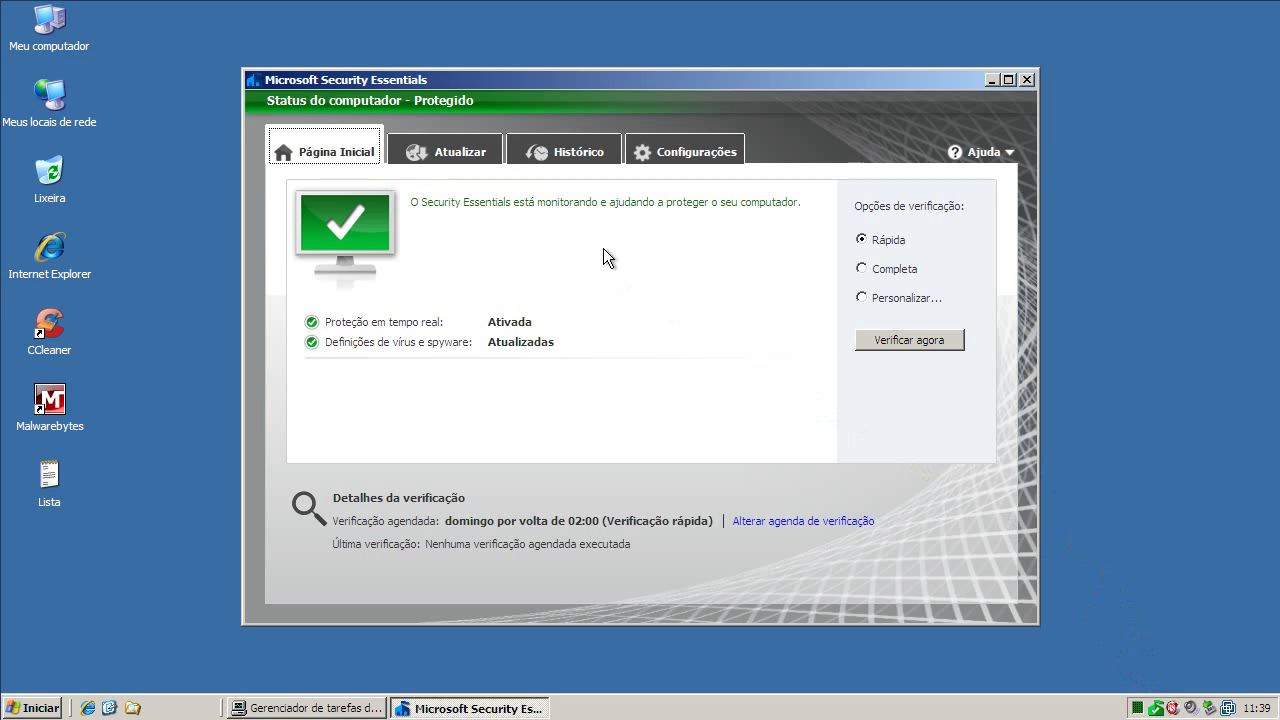
click(912, 340)
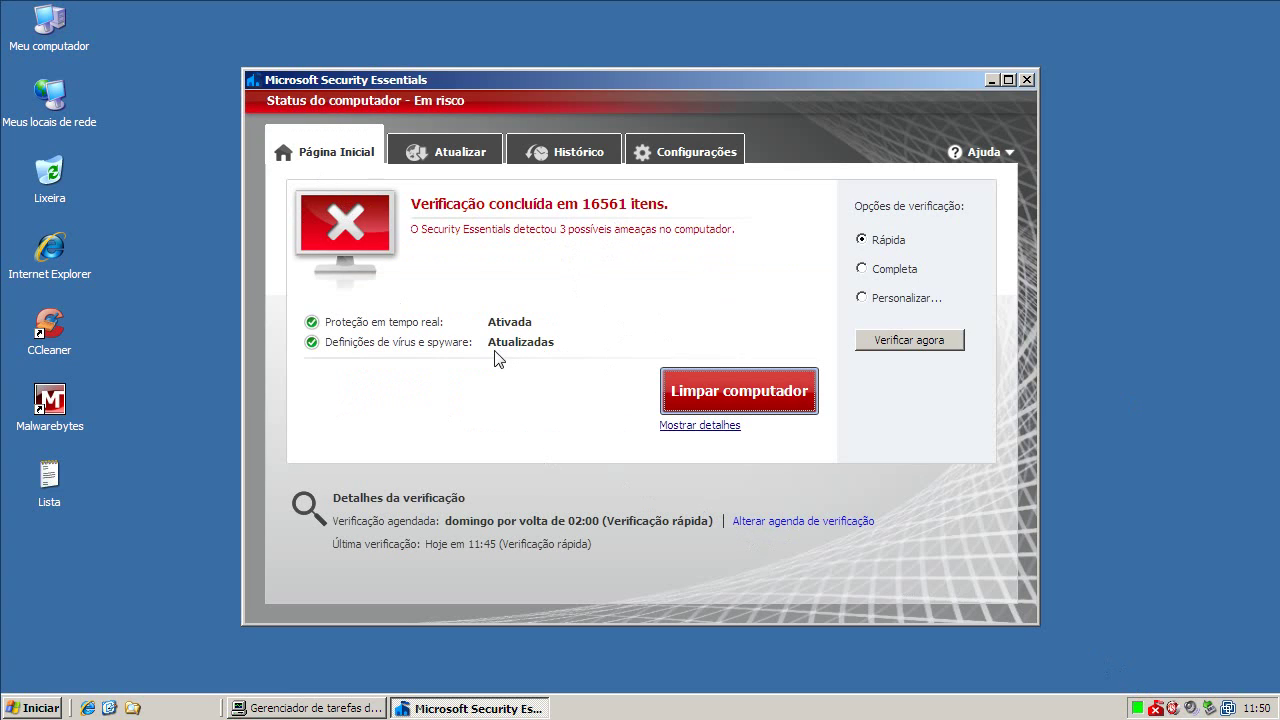
click(766, 392)
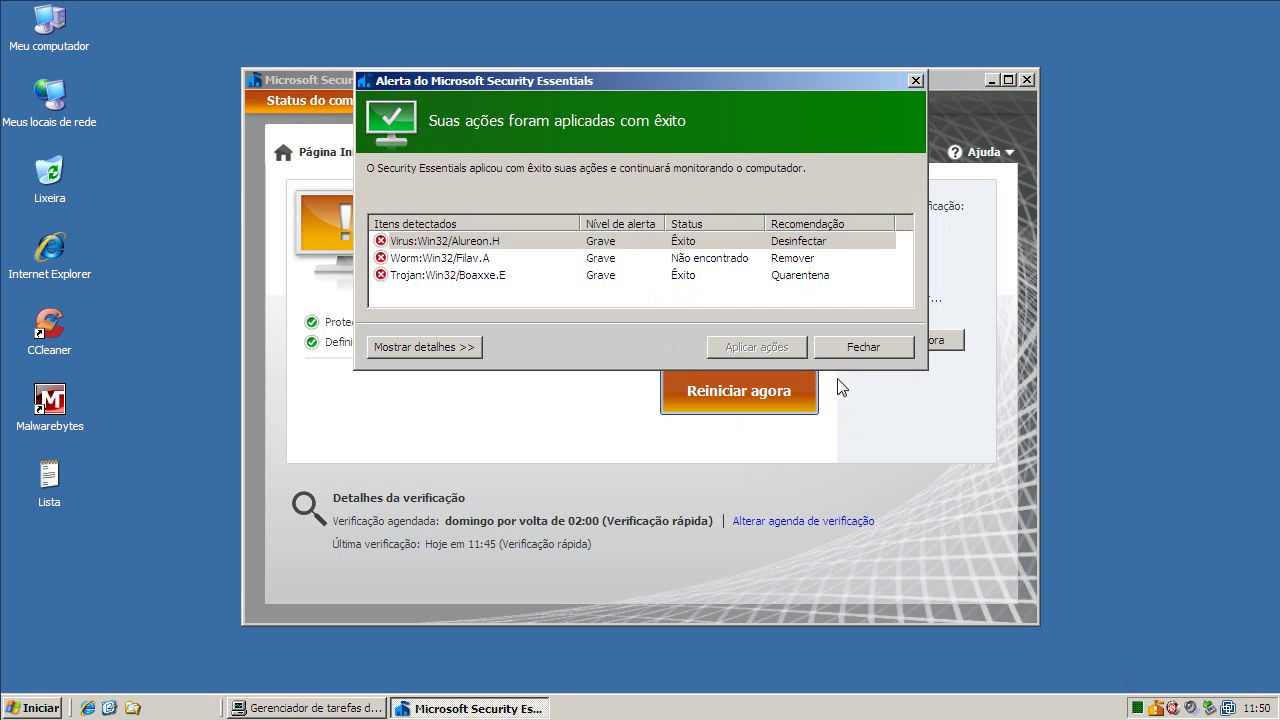
click(888, 347)
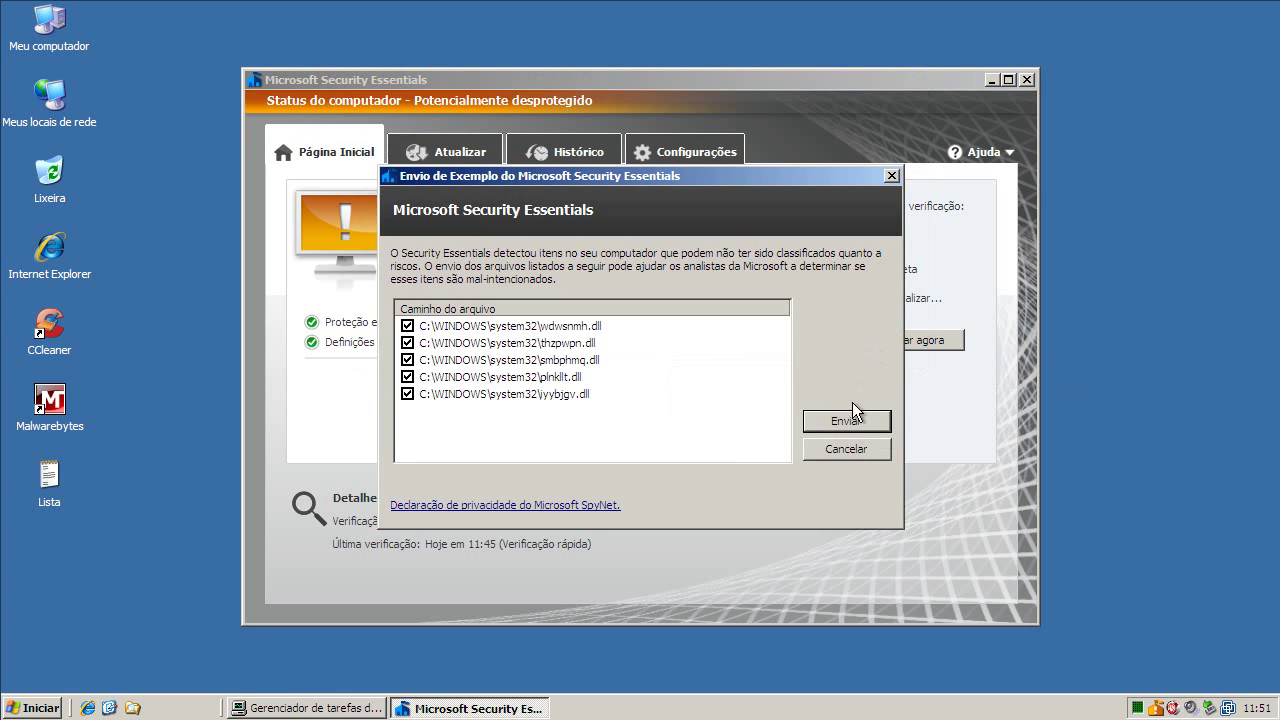
- Send the listed suspicious system32 DLL files to Microsoft and restart the computer to complete the cleanup
click(851, 423)
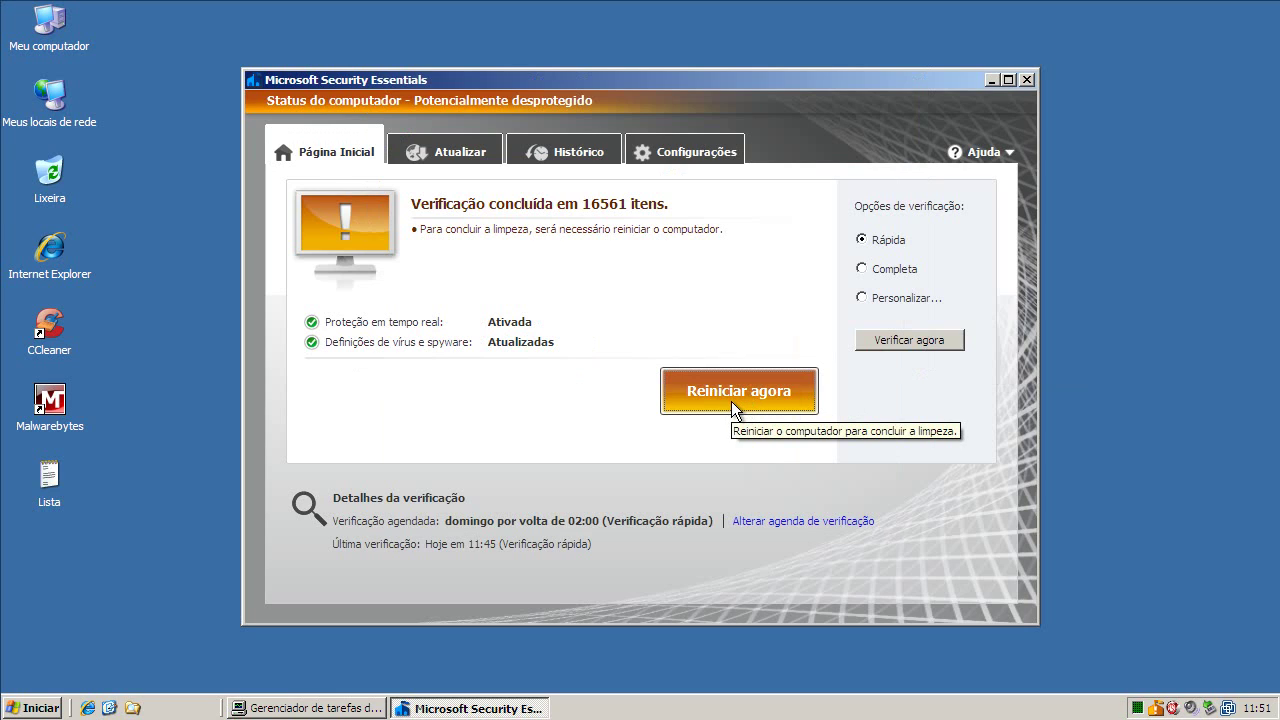
click(731, 400)
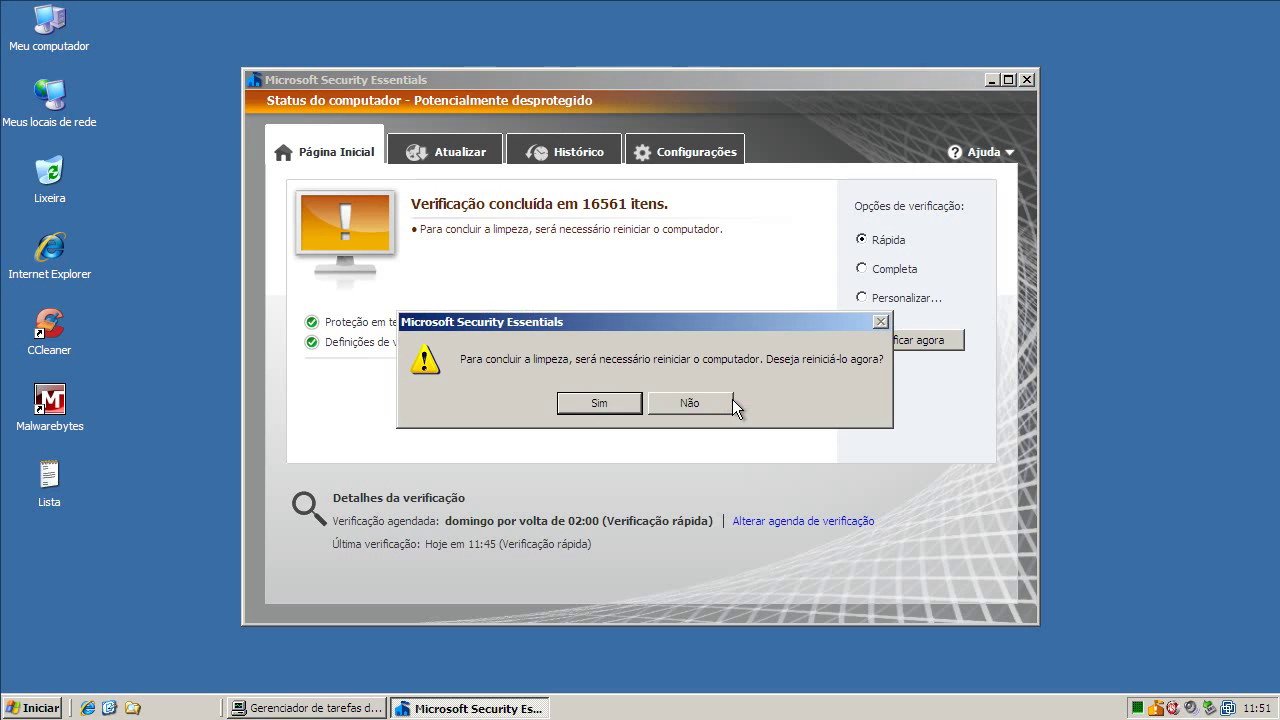
click(622, 404)
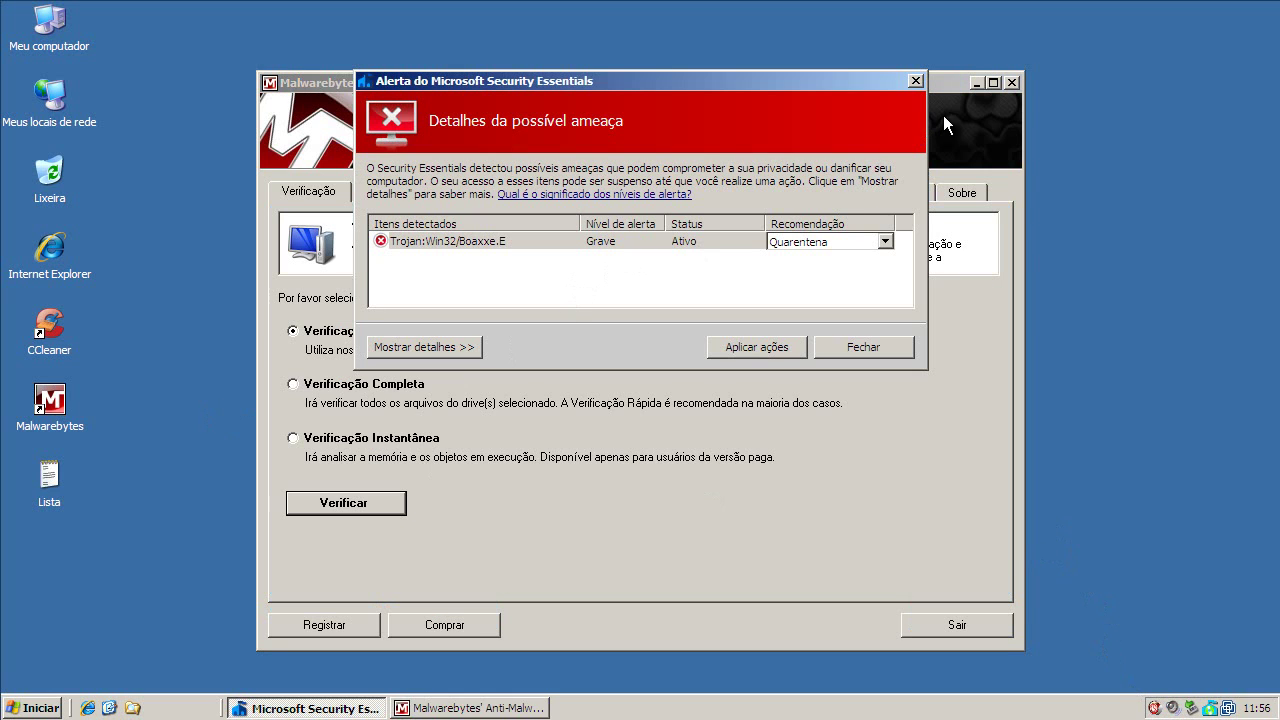
- Quarantine Trojan:Win32/Boaxxe.E in the Security Essentials alert and send mlcjtnh.dll and gnucdbb.dll to Microsoft for analysis
click(1011, 82)
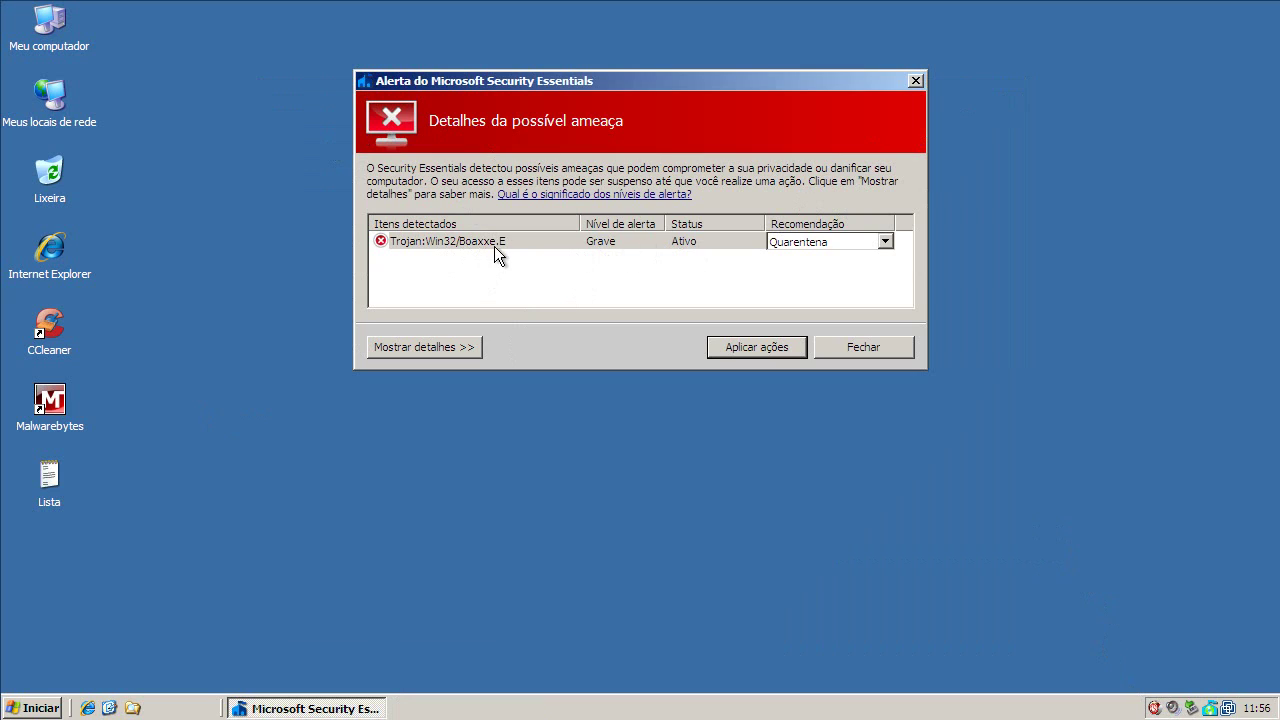
click(772, 346)
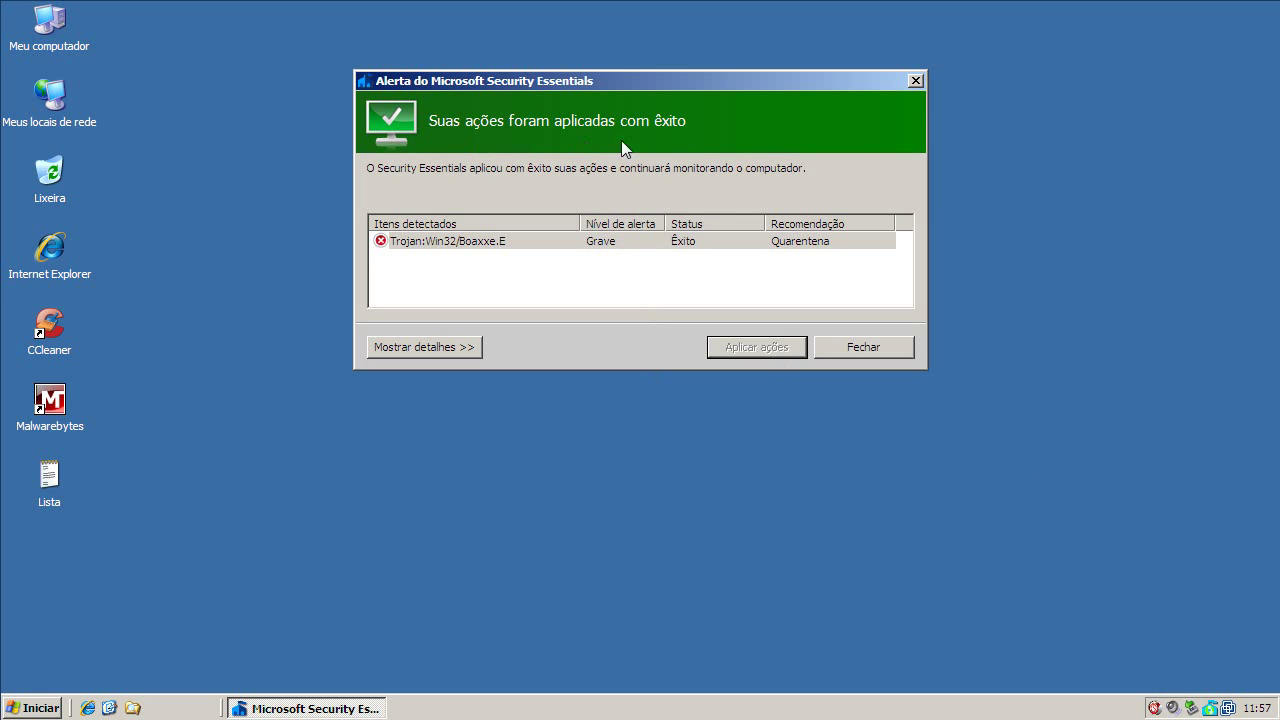
click(864, 347)
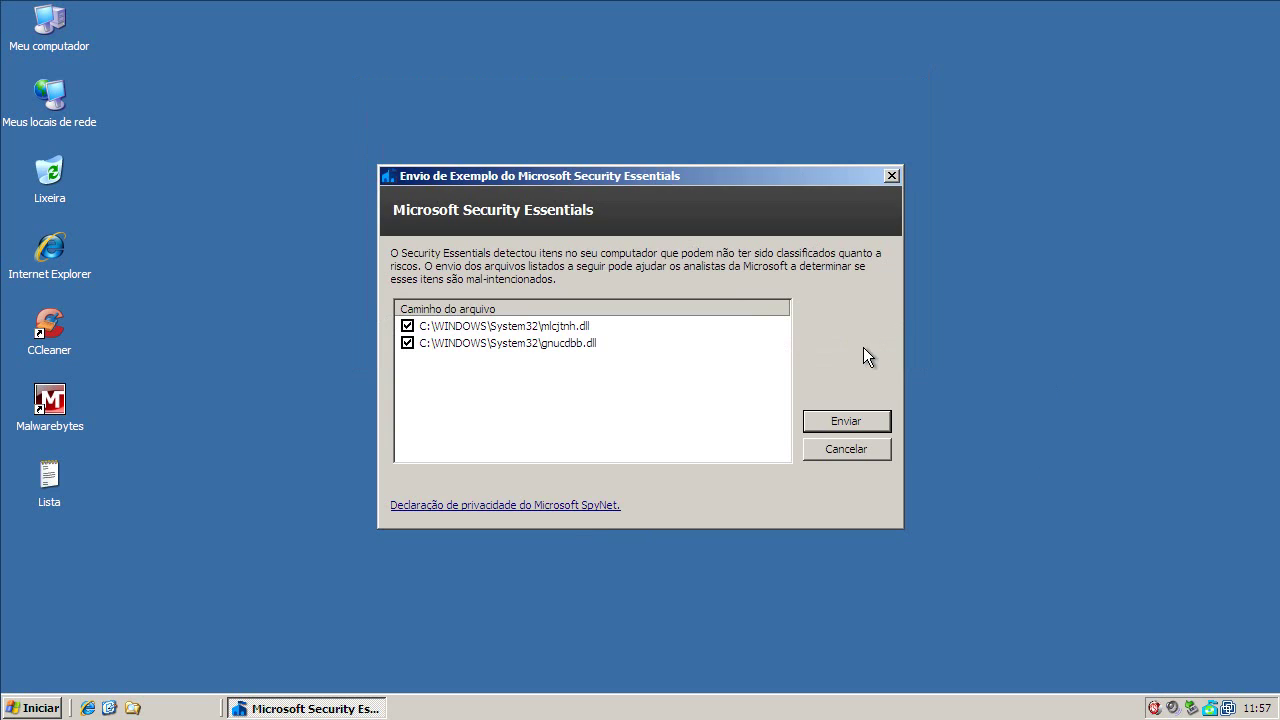
click(846, 420)
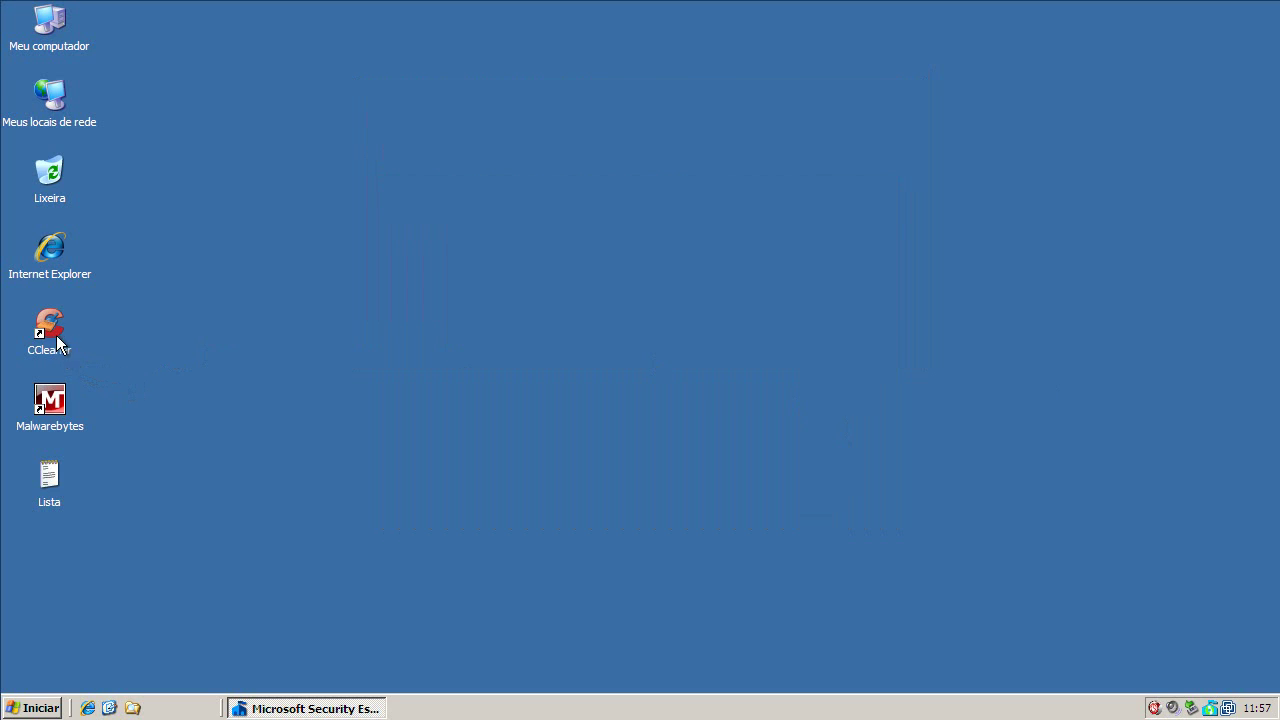
- Open Malwarebytes' Anti-Malware from the desktop
click(54, 331)
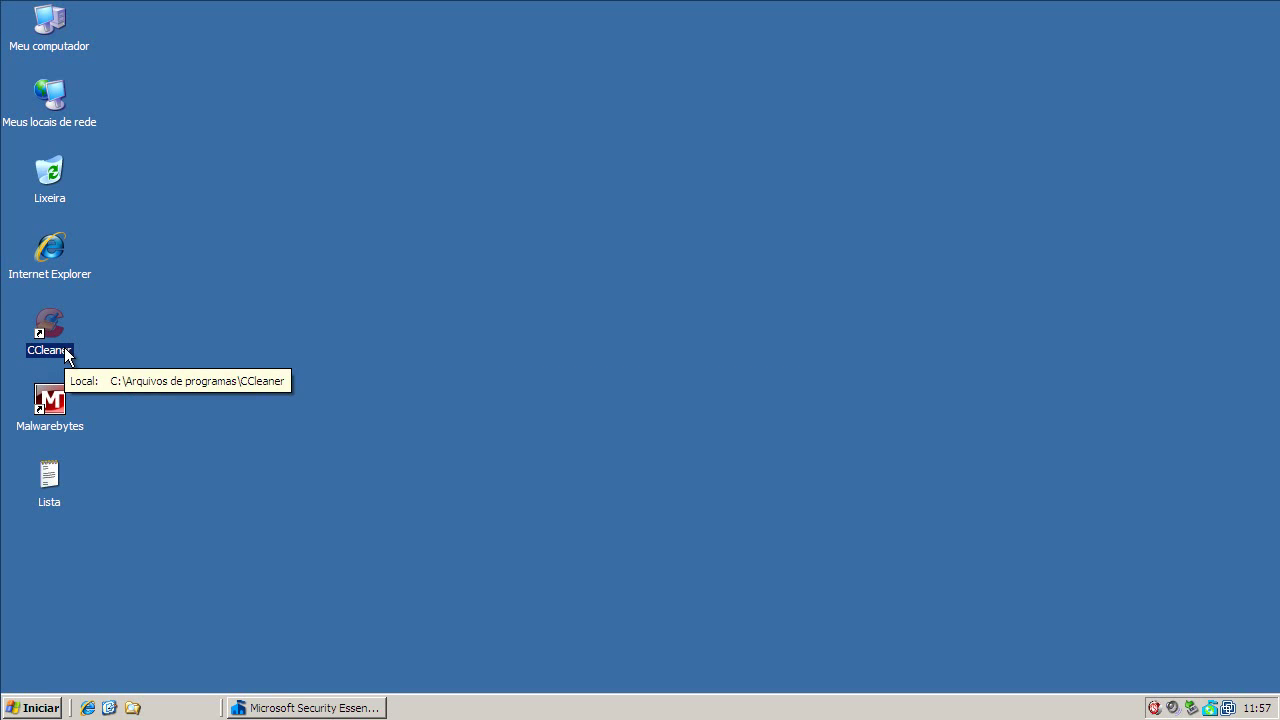
click(60, 412)
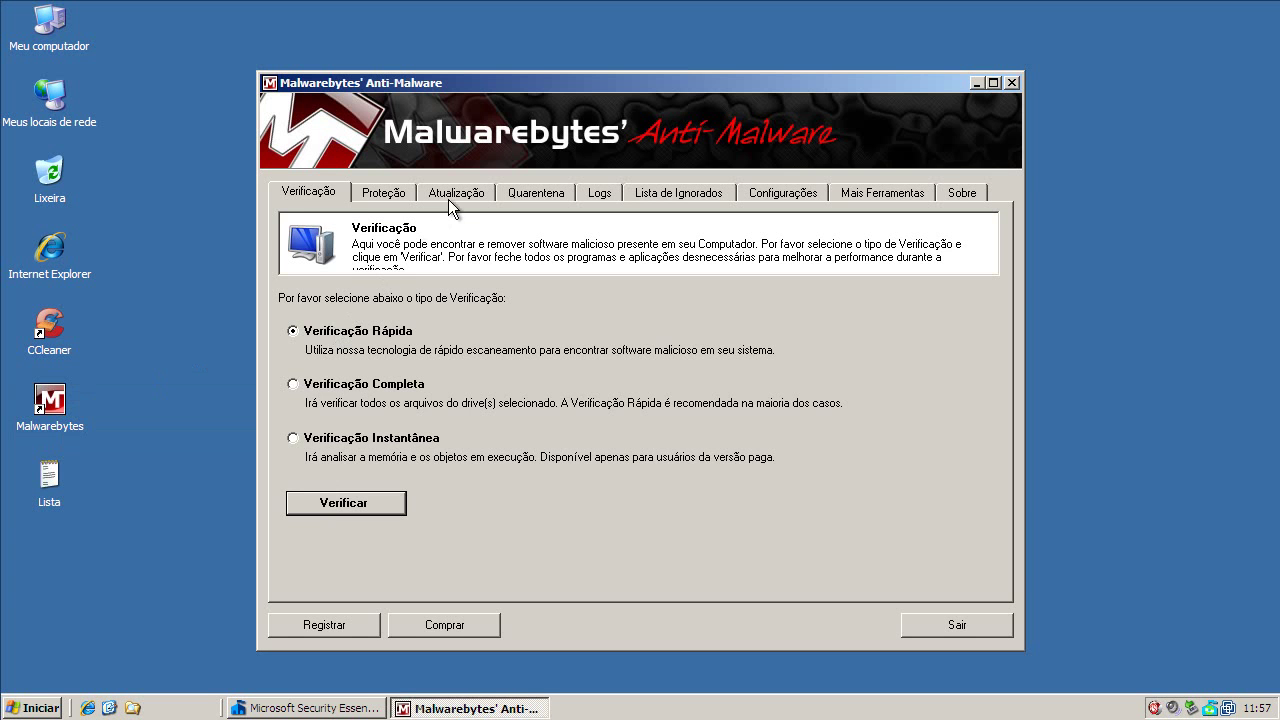
- Download the latest database updates for Malwarebytes' Anti-Malware
click(455, 195)
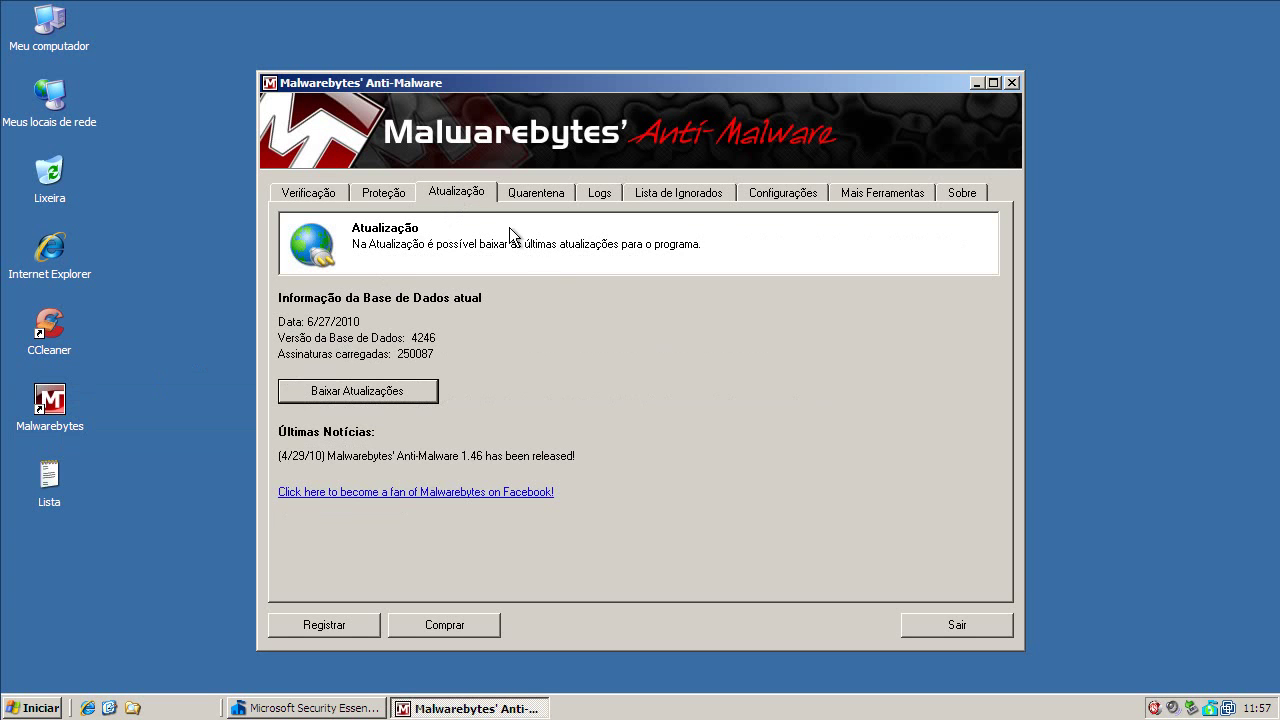
click(420, 390)
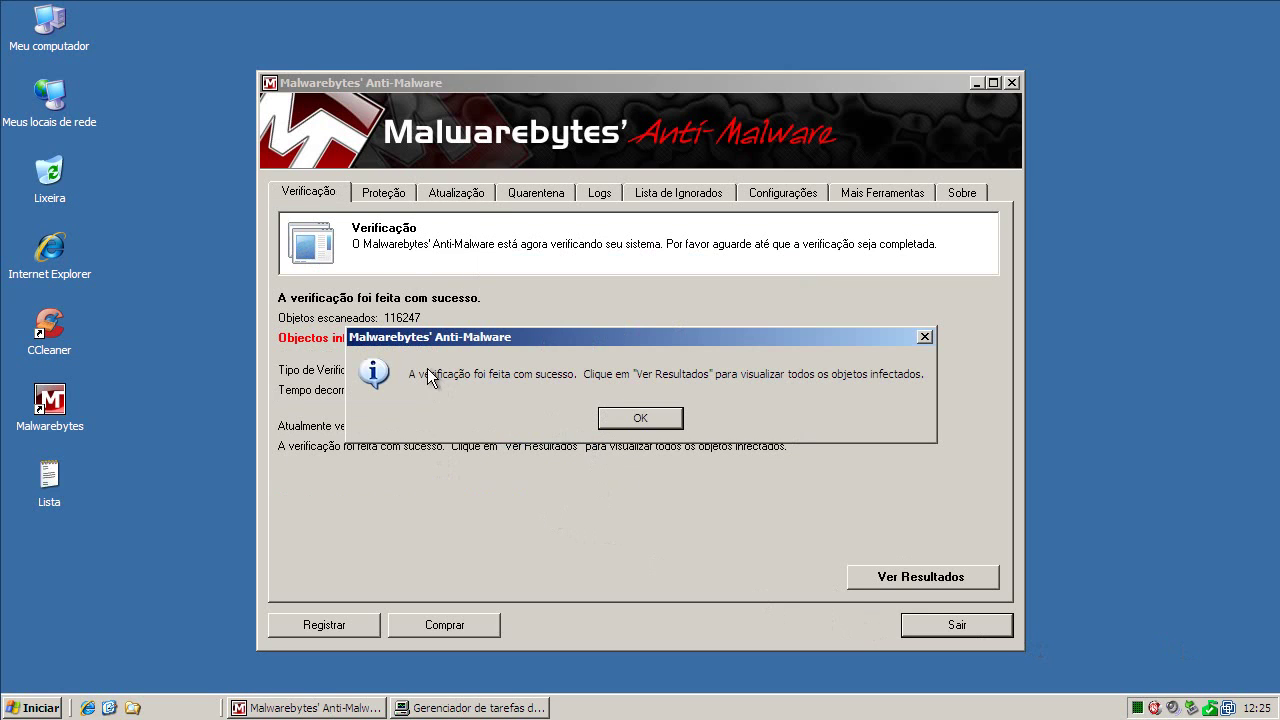
- Dismiss the scan completion notice and show the list of infected objects in a maximized window
click(643, 418)
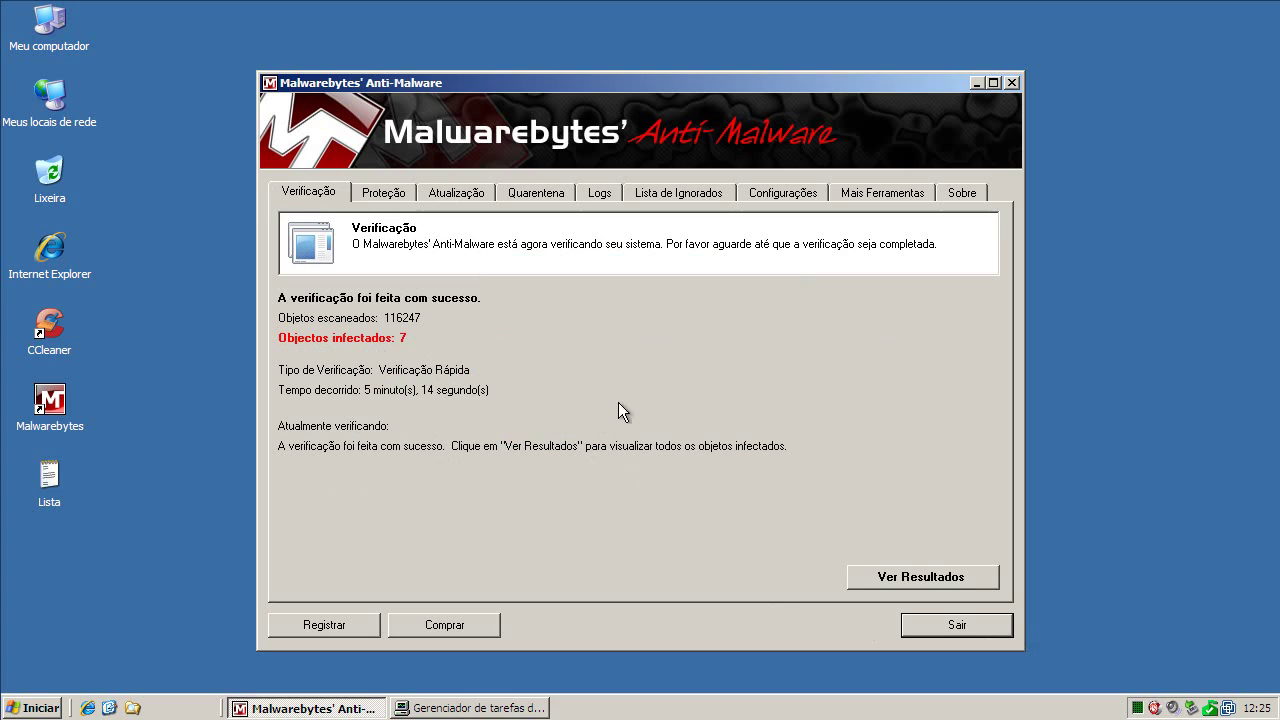
click(916, 580)
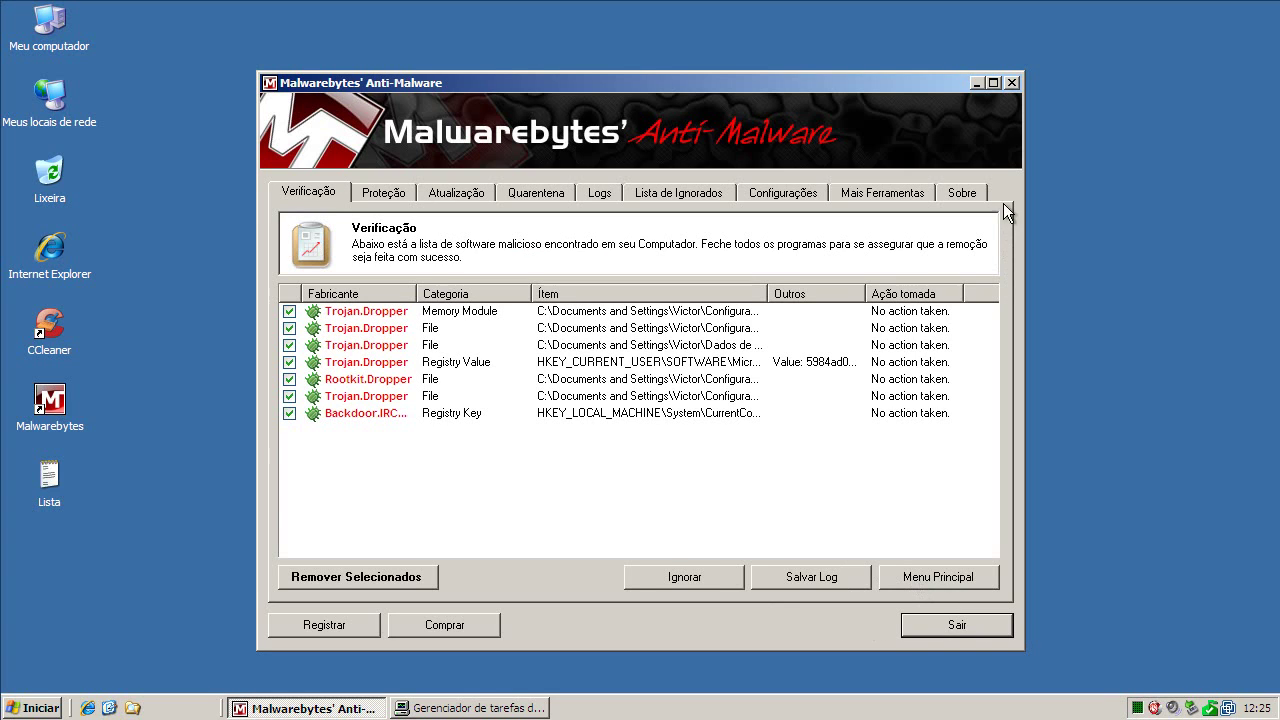
click(994, 84)
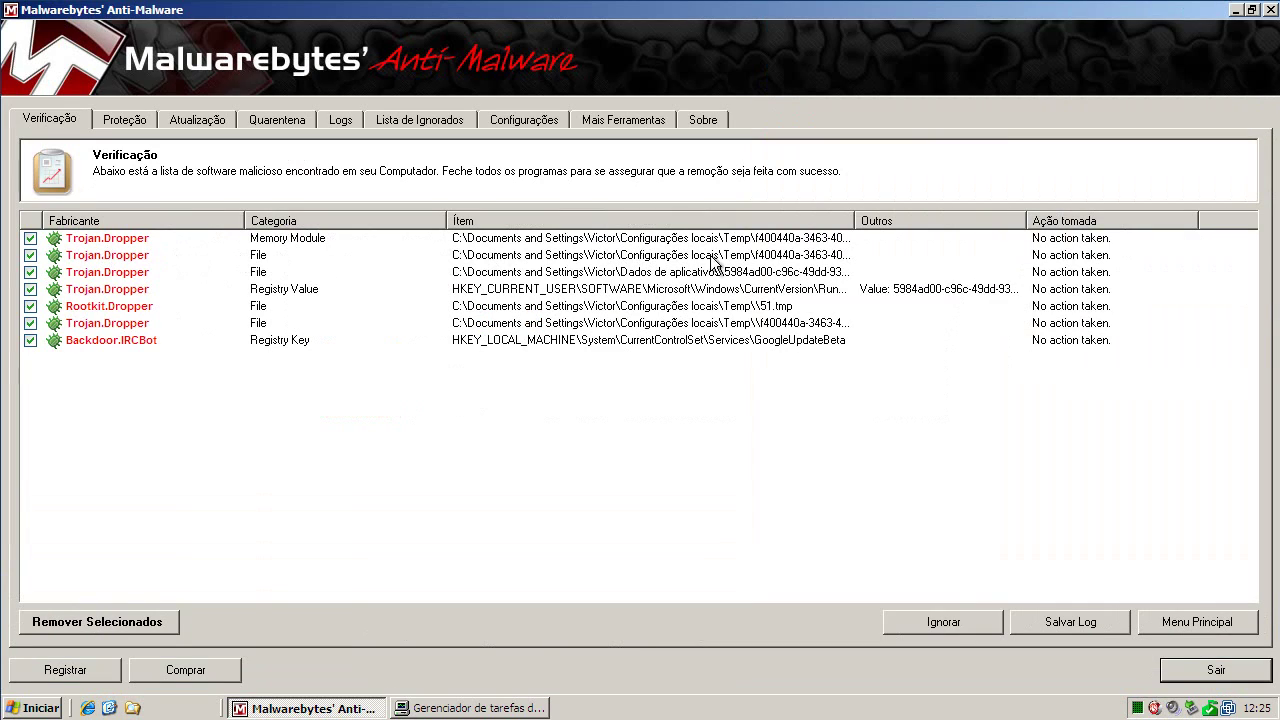
- Examine the category and location of each detected item, widening the Ítem column to show the full paths
click(131, 246)
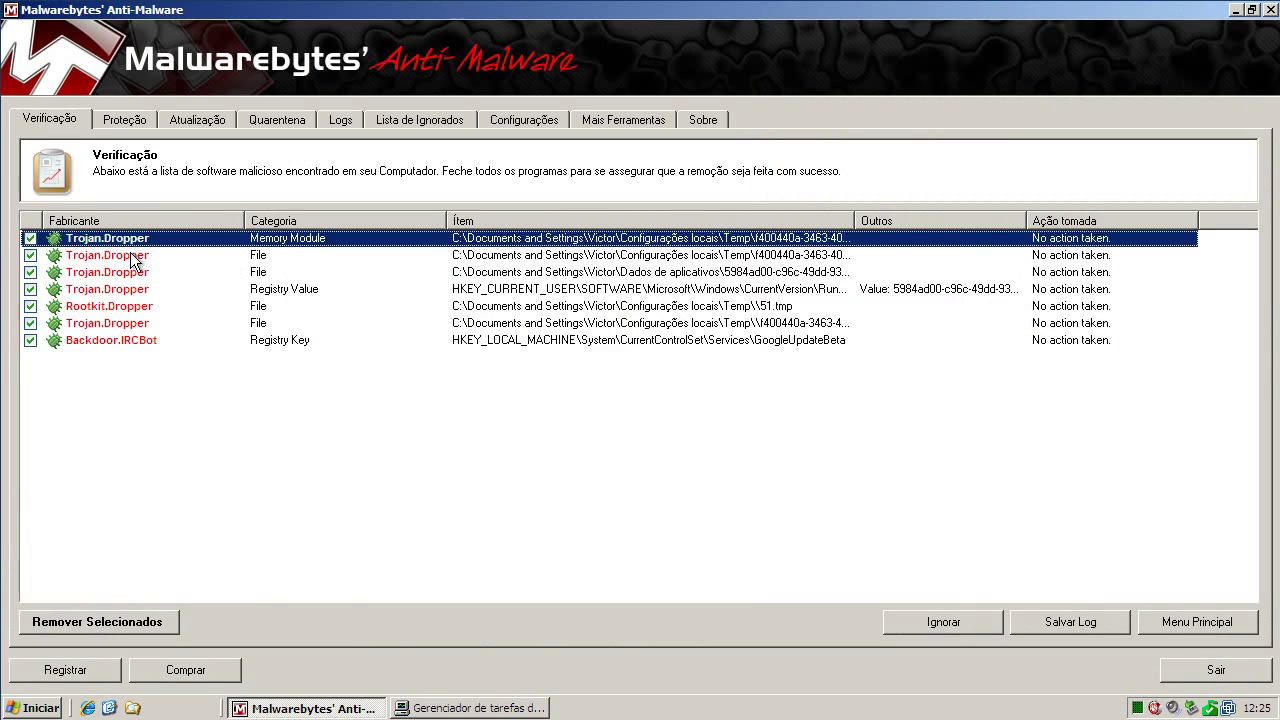
click(132, 254)
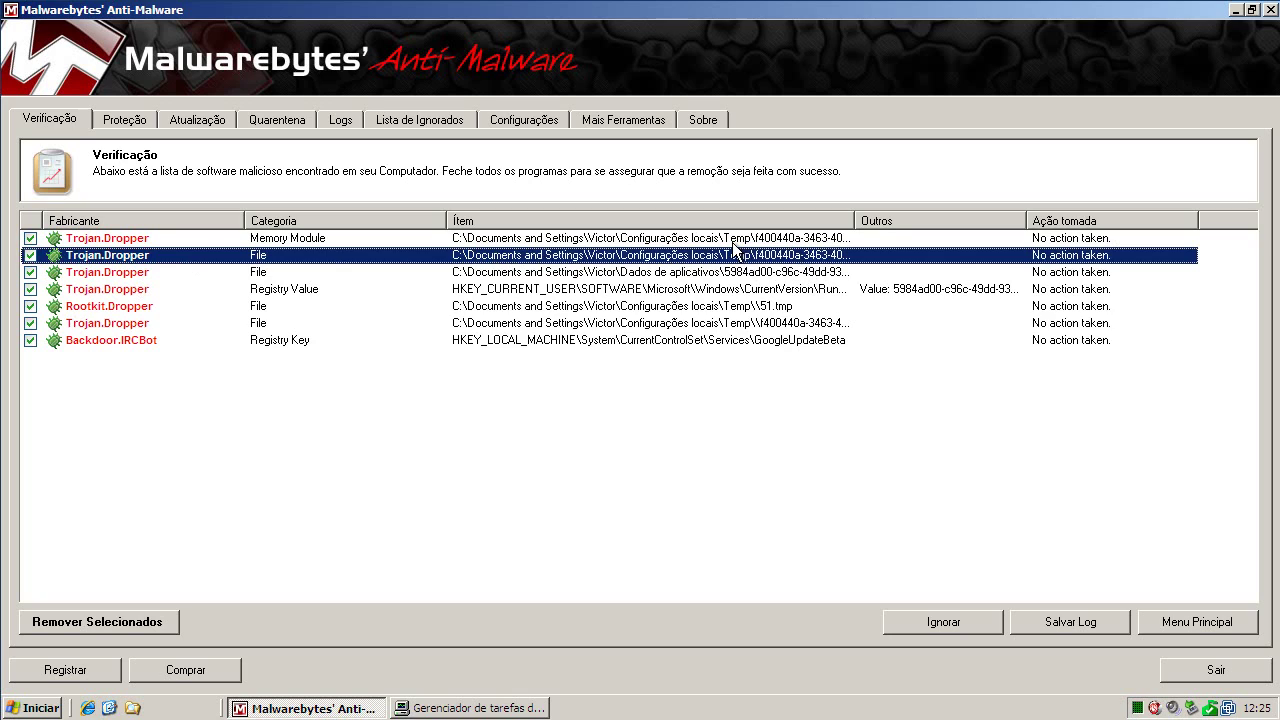
click(760, 306)
click(764, 323)
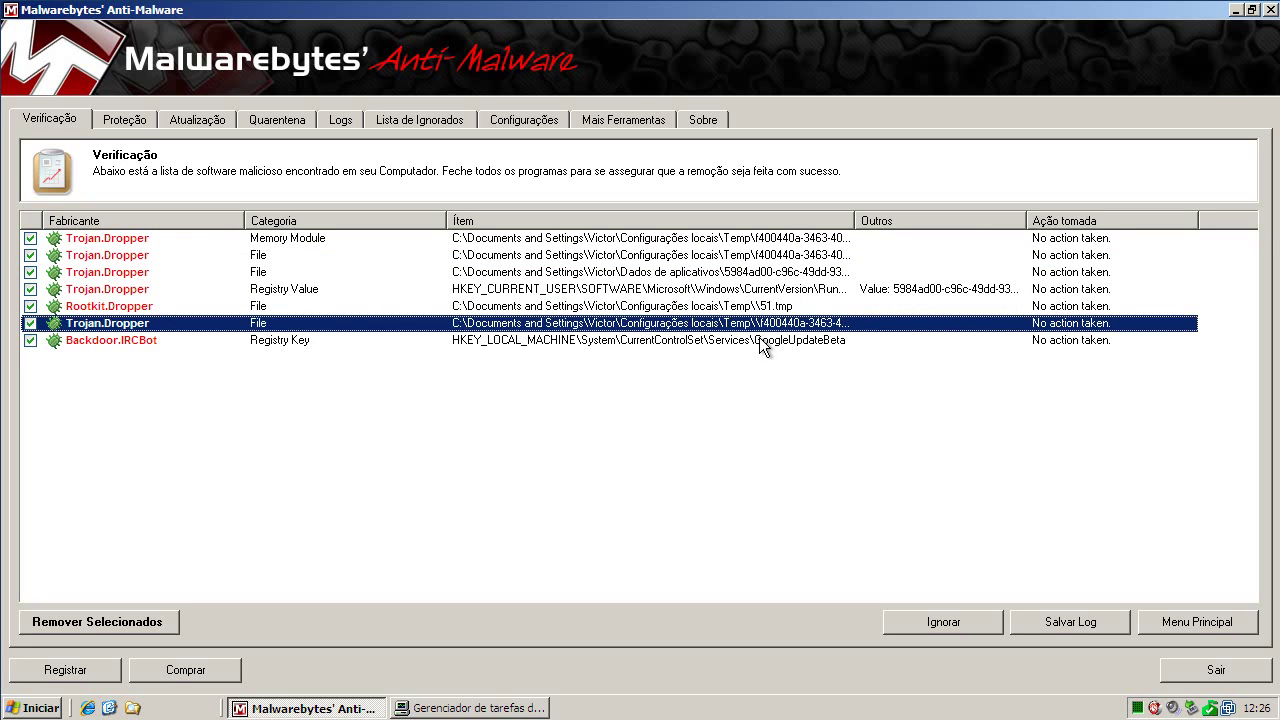
click(567, 340)
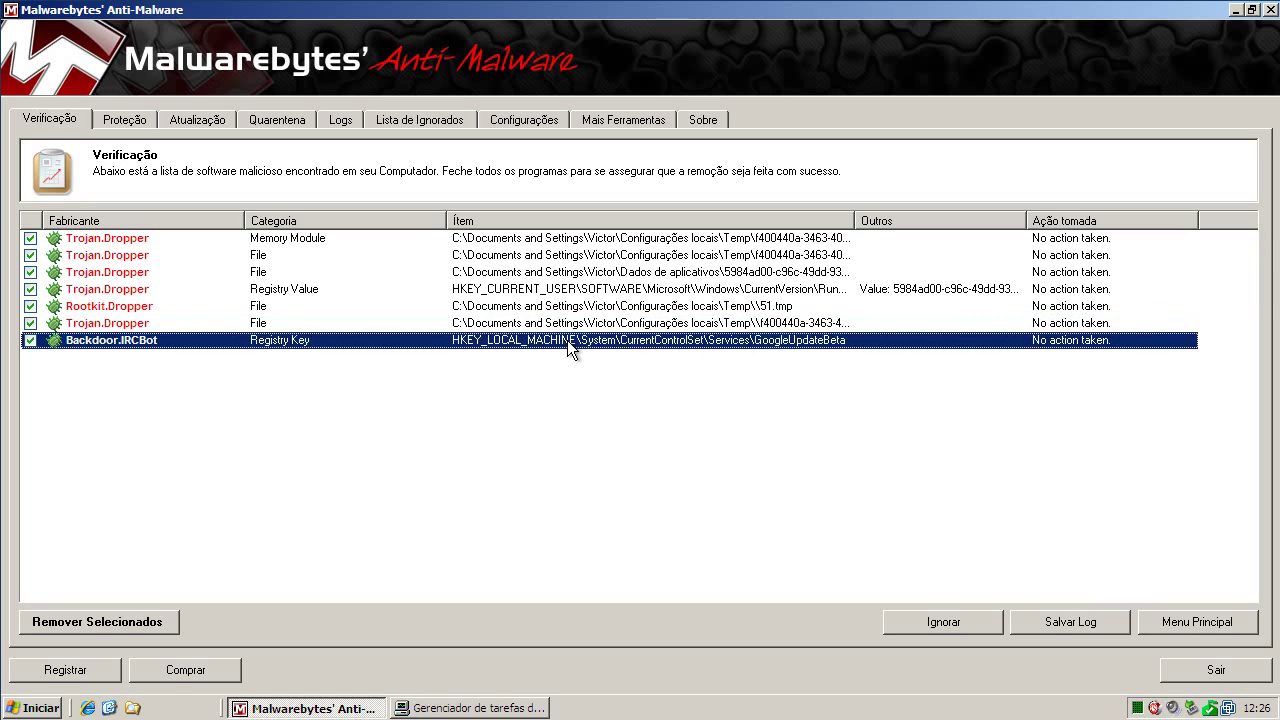
click(307, 289)
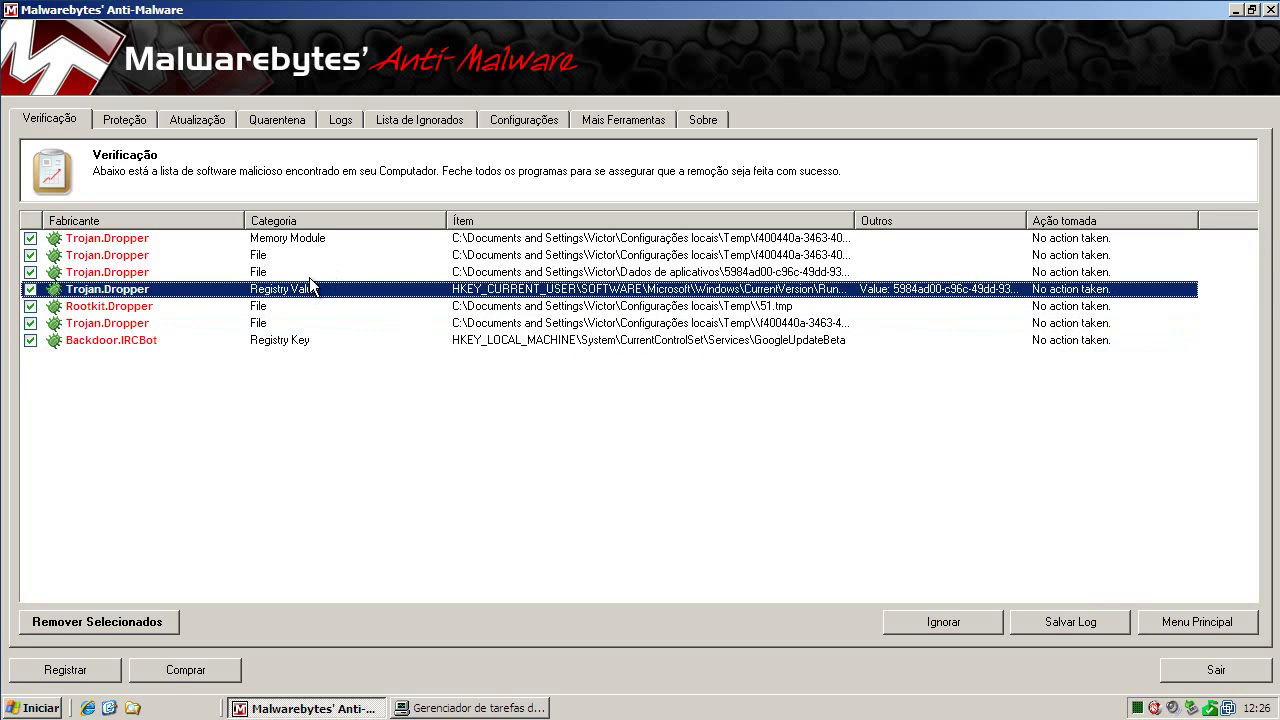
click(692, 273)
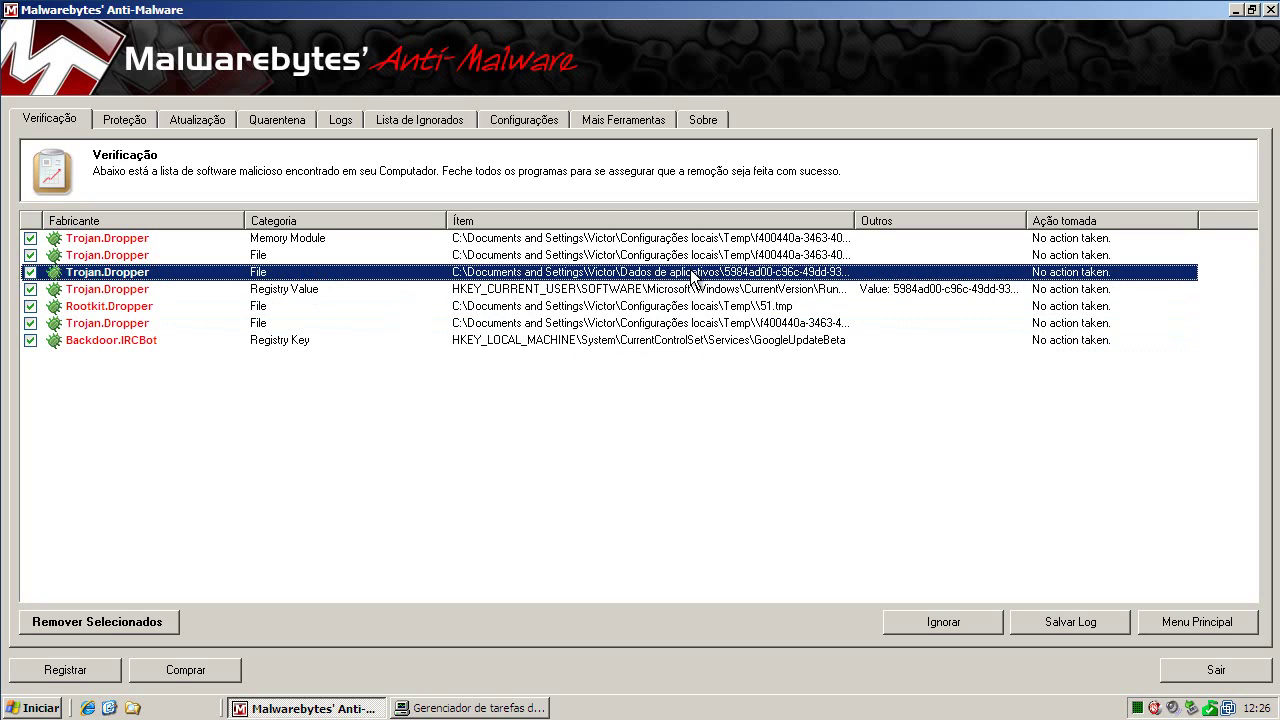
drag(855, 218, 1098, 217)
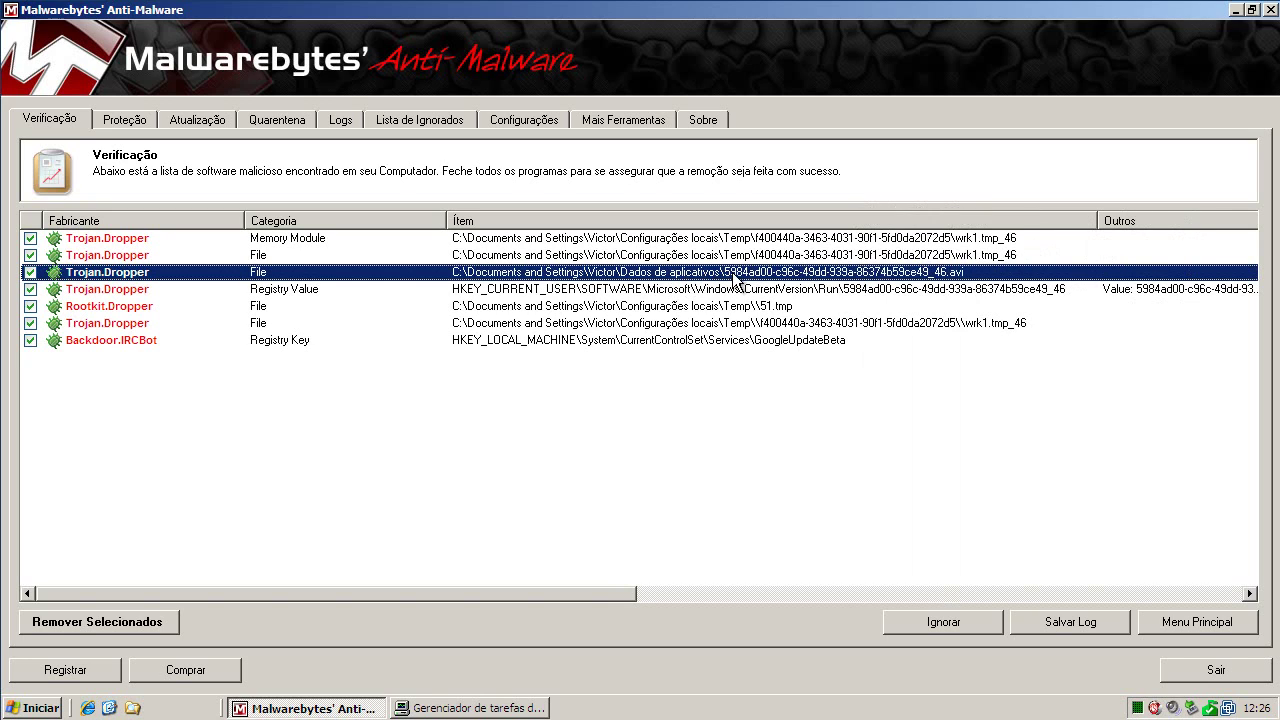
- Remove all checked detections from the scan results and close the removal log in Notepad
click(158, 622)
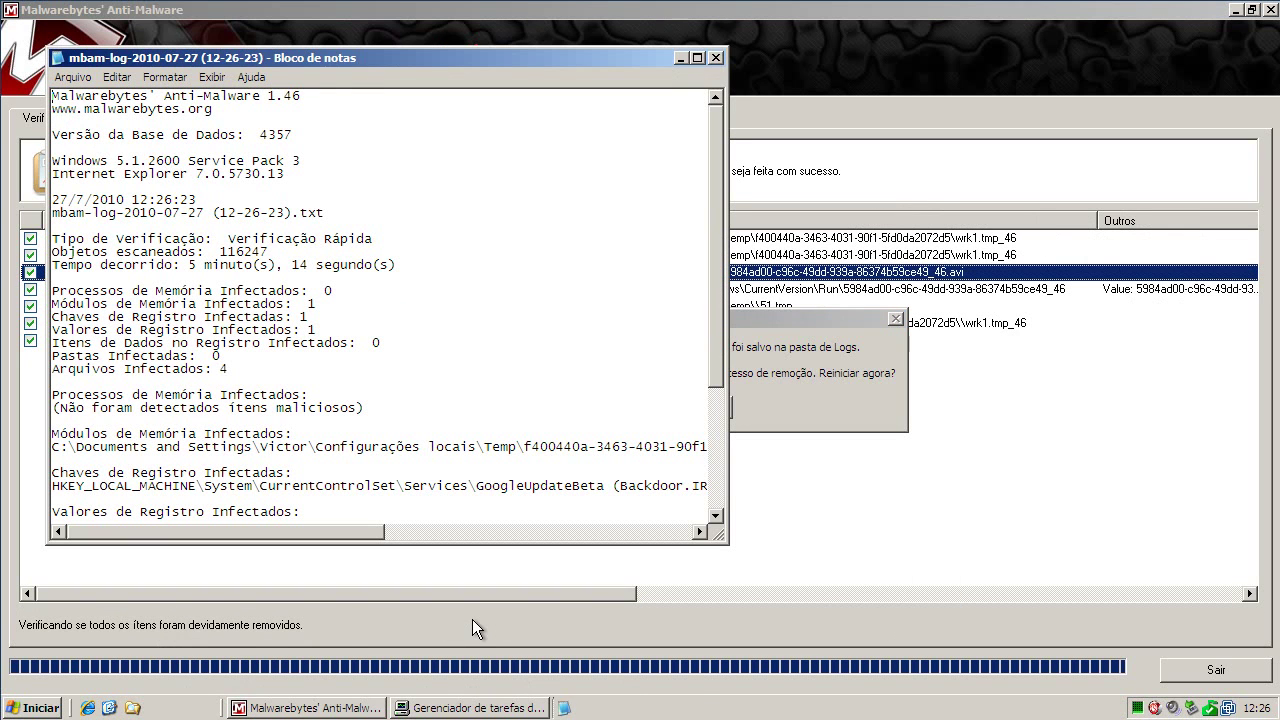
click(716, 59)
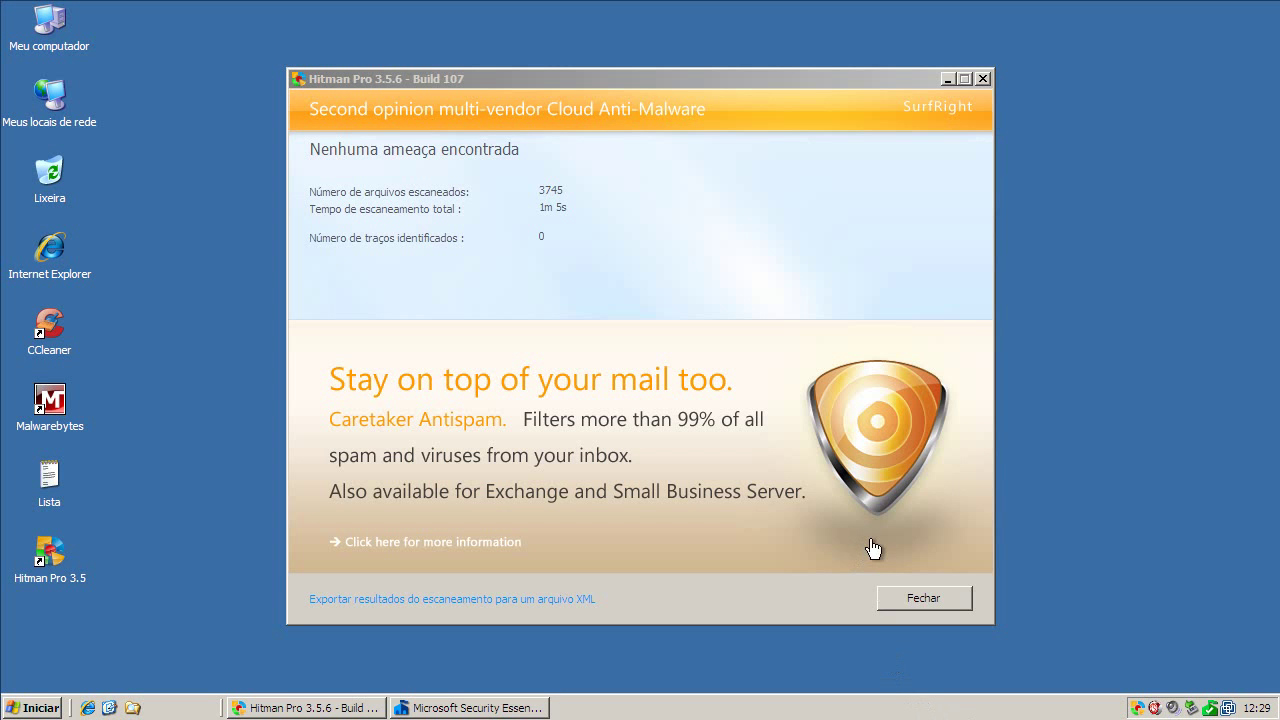
- Close the Hitman Pro scan results and switch to the Microsoft Security Essentials window
click(920, 599)
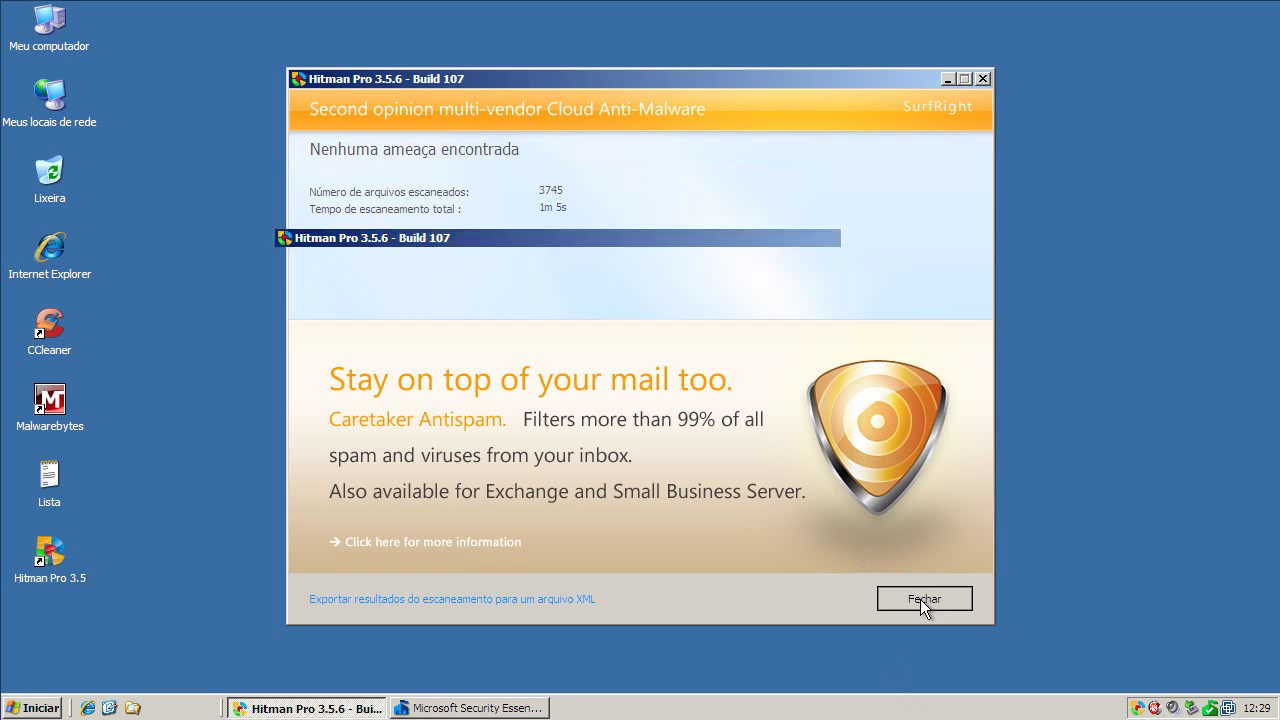
click(280, 708)
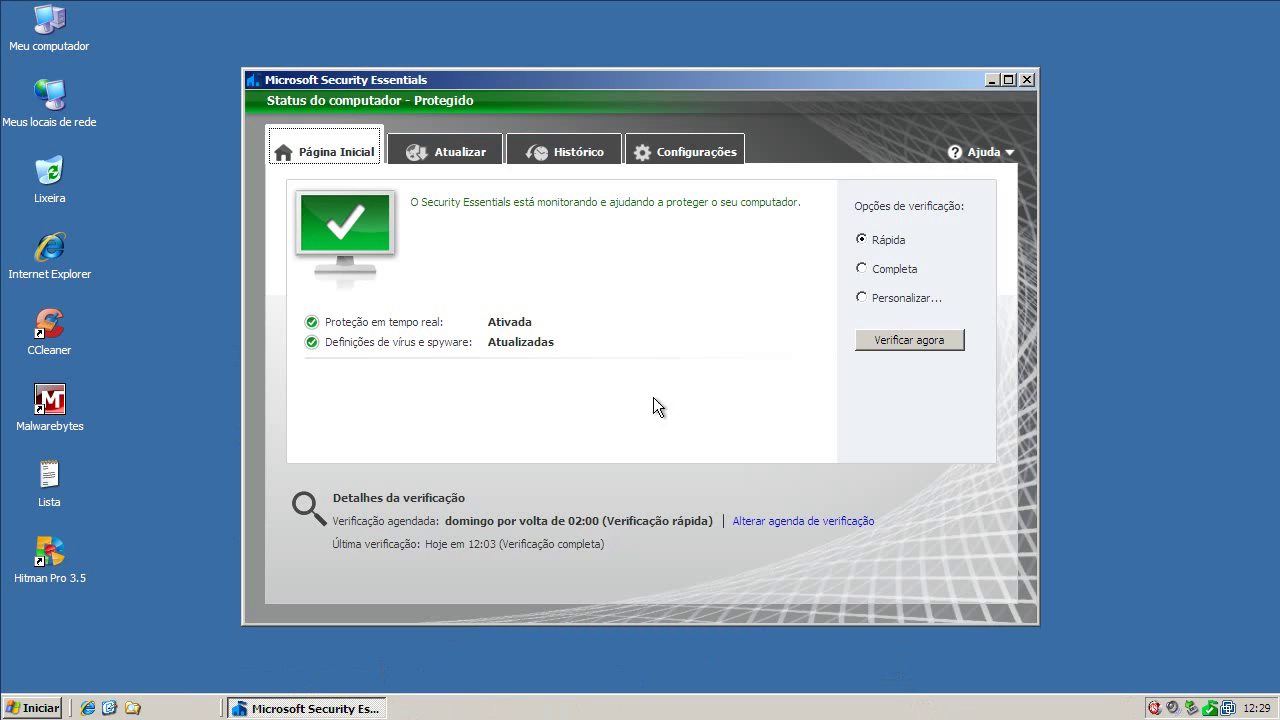